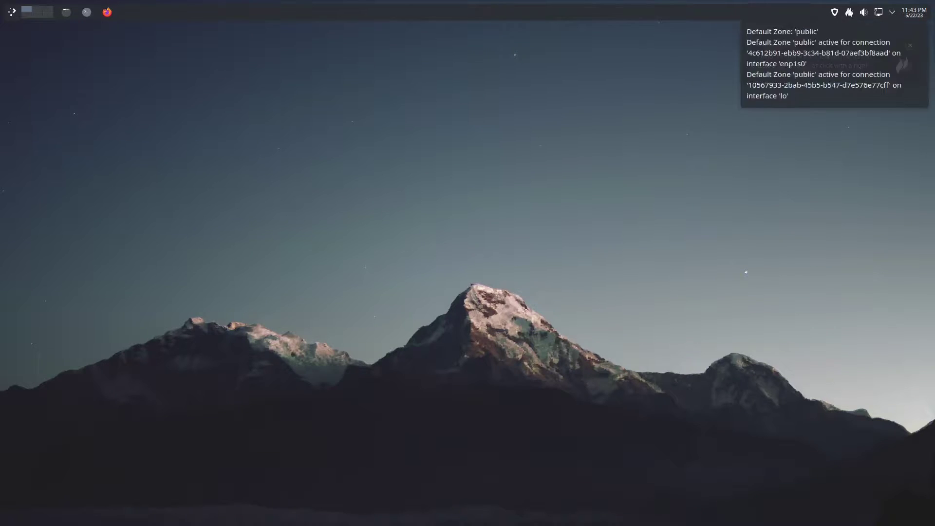
# Step: Start a capture and select a rectangle around the central mountain peak
pyautogui.click(849, 11)
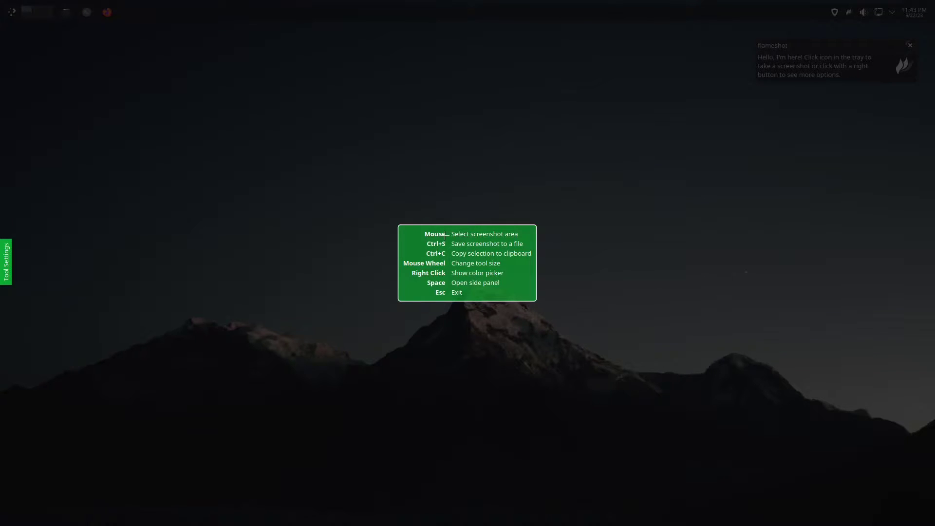
pyautogui.moveTo(218, 96); pyautogui.dragTo(734, 396)
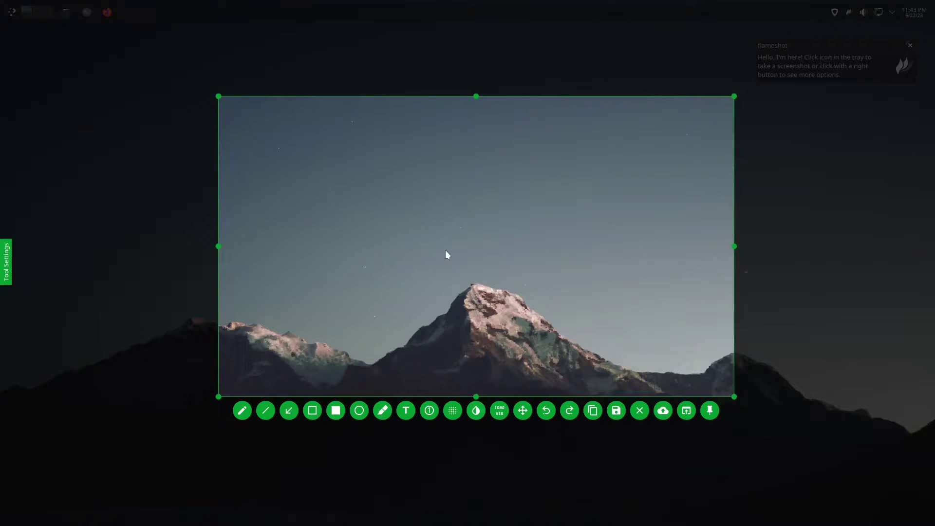
# Step: Cancel the previous capture, then capture the entire screen and save it as desktop.png
pyautogui.press('Escape')
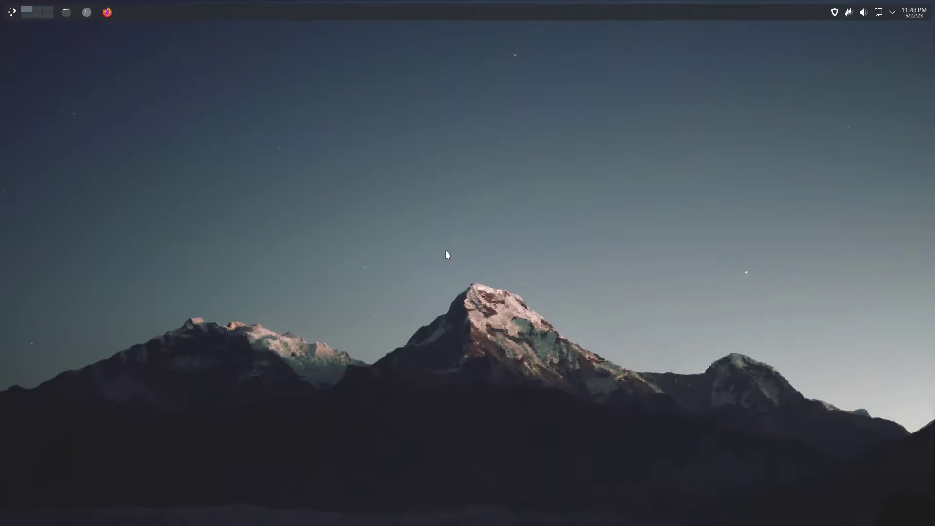
pyautogui.press('Print')
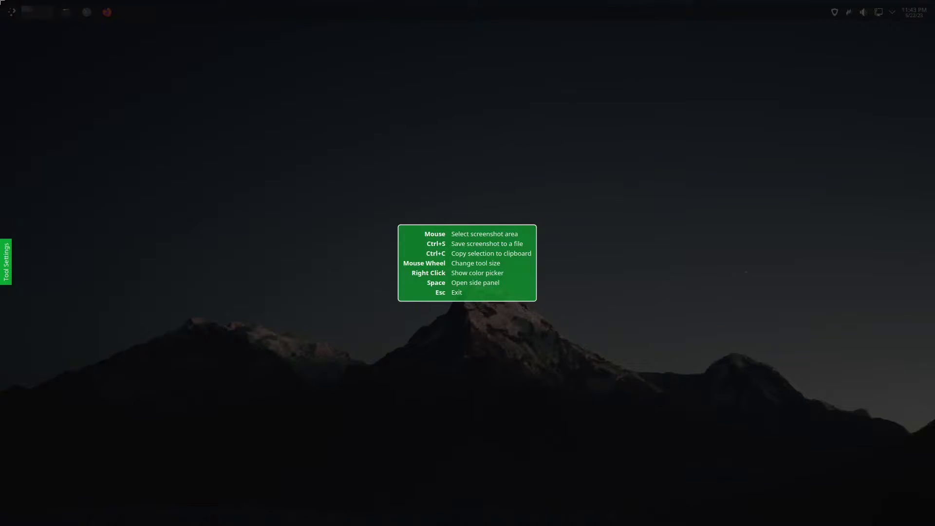
pyautogui.moveTo(1, 2); pyautogui.dragTo(933, 522)
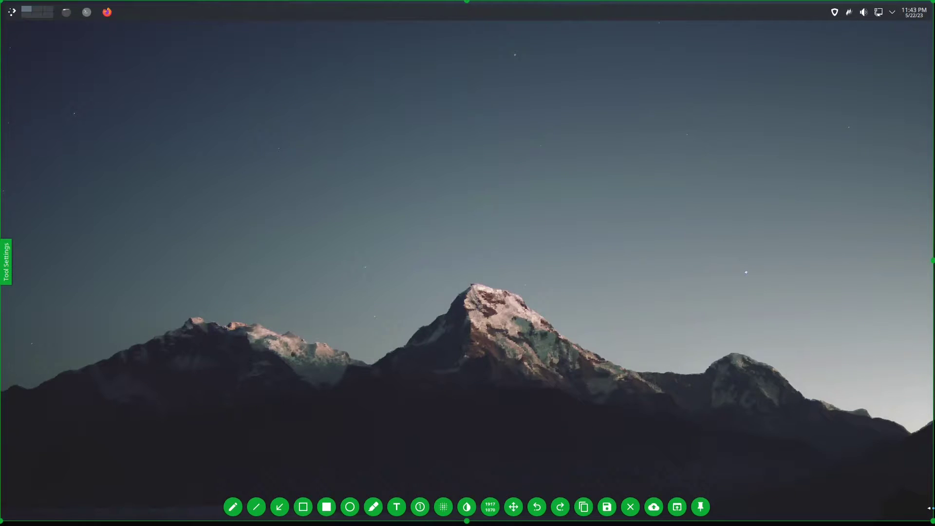
pyautogui.click(607, 509)
pyautogui.write('desktop')
pyautogui.press('Return')
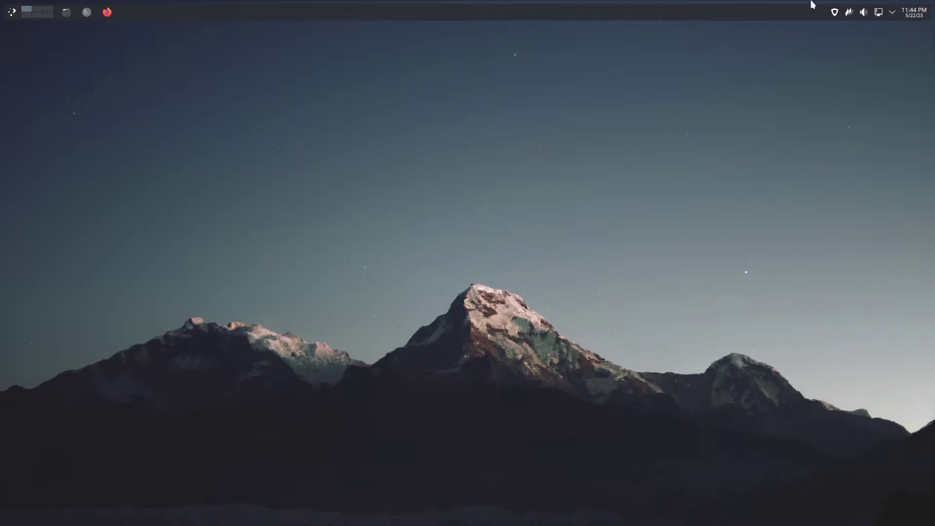
# Step: Sample the dark top-left sky colour #2c394a as the drawing colour and select its hex code
pyautogui.click(849, 13)
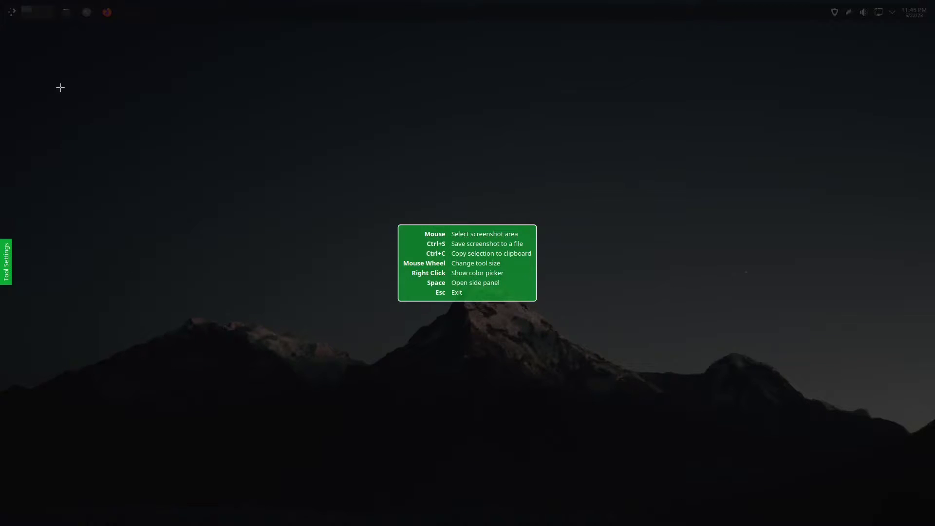
pyautogui.press('space')
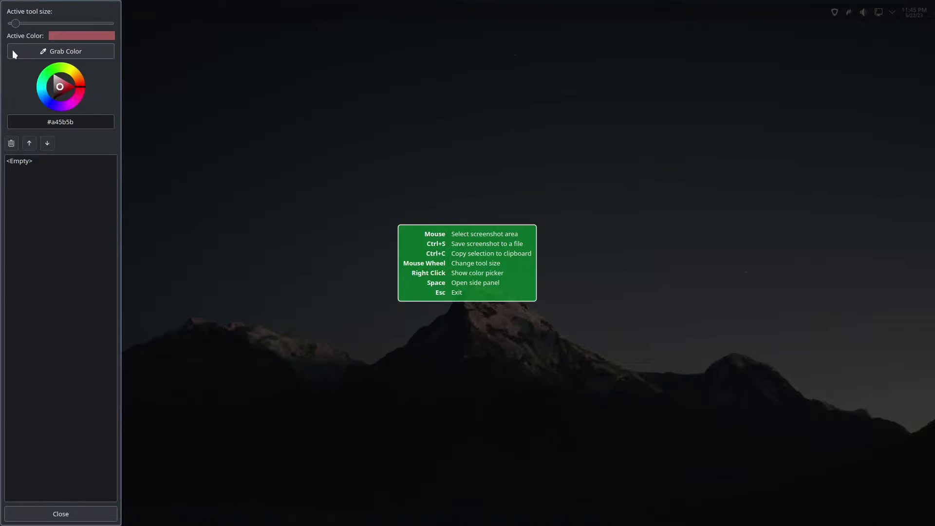
pyautogui.click(69, 54)
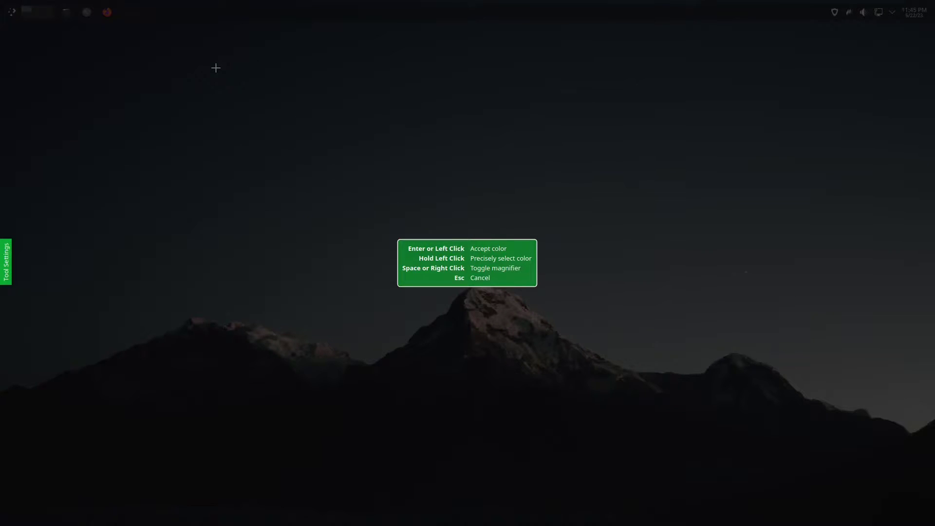
pyautogui.click(216, 68)
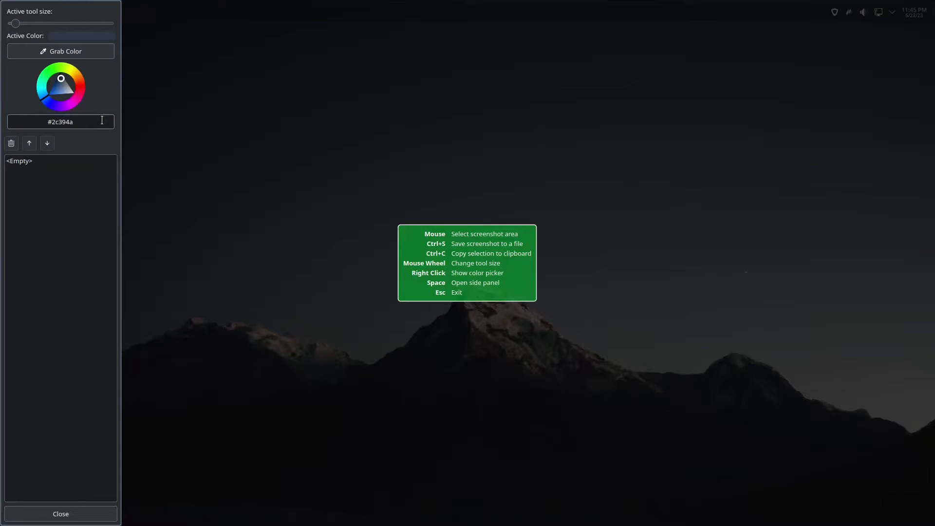
pyautogui.doubleClick(96, 123)
# Step: Close the Flameshot settings panel and exit the capture overlay
pyautogui.click(96, 124)
pyautogui.press('Escape')
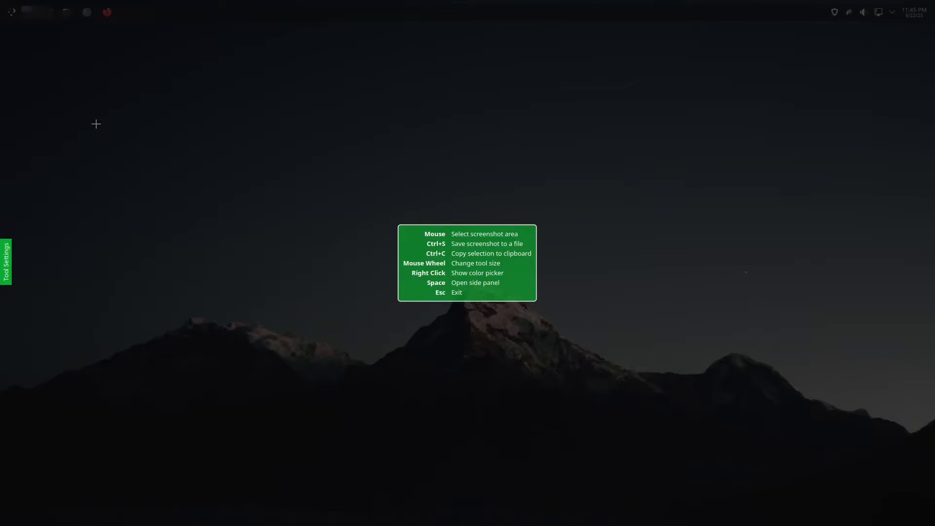
pyautogui.press('Escape')
# Step: Launch Firefox and load getfedora.org, reaching the Fedora Linux homepage
pyautogui.press('super+b')
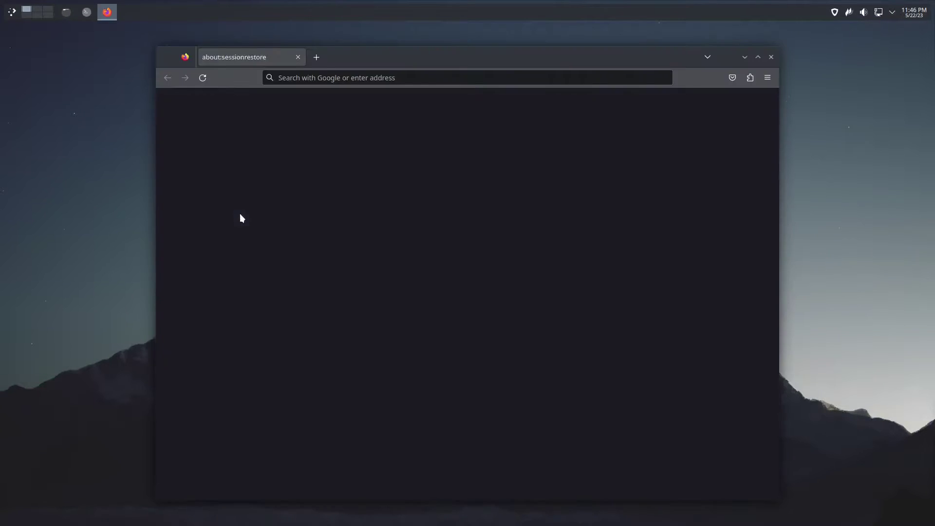
pyautogui.click(390, 78)
pyautogui.write('g')
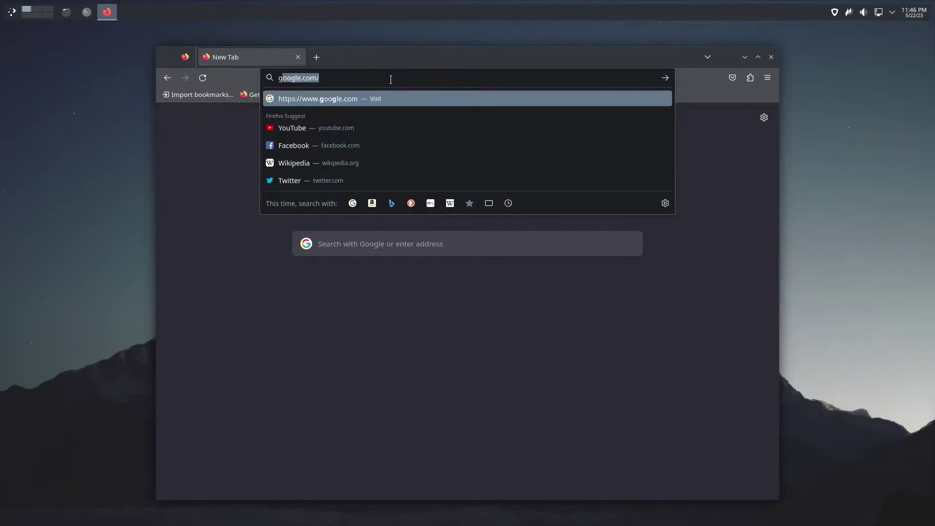
pyautogui.write('etfedora.org')
pyautogui.press('Return')
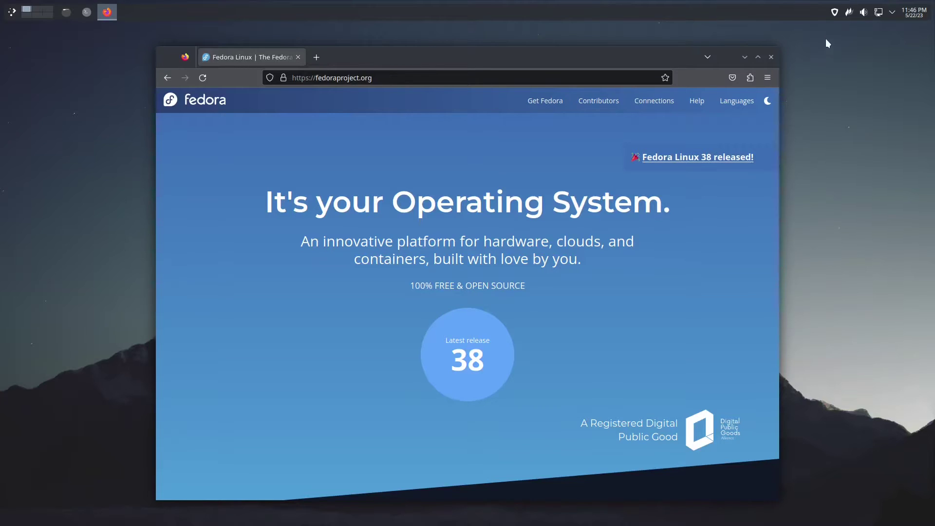
# Step: Sample the blue release-38 circle's colour #60a5fa as the drawing colour
pyautogui.click(848, 12)
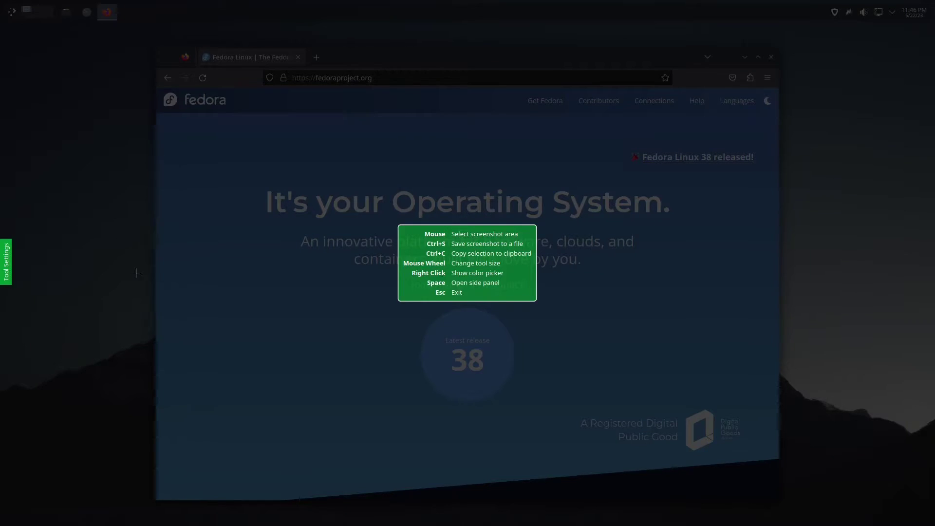
pyautogui.press('space')
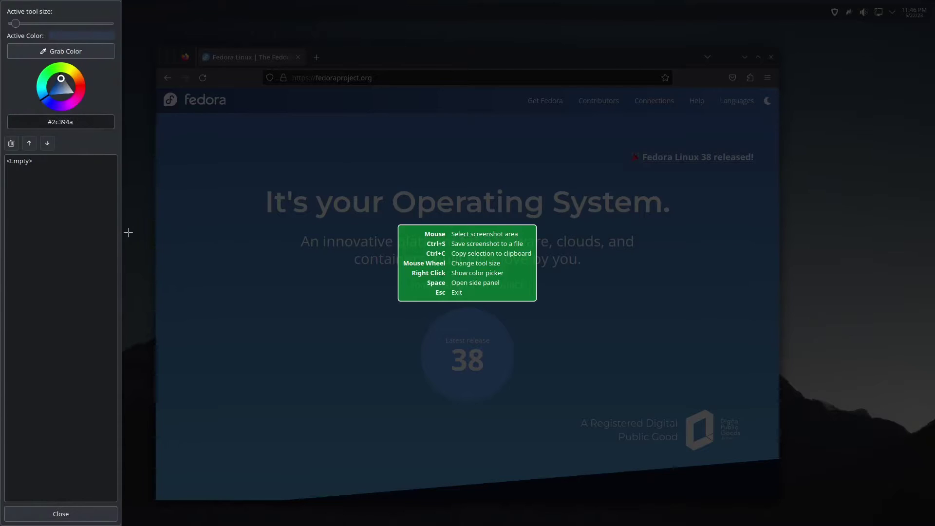
pyautogui.click(39, 54)
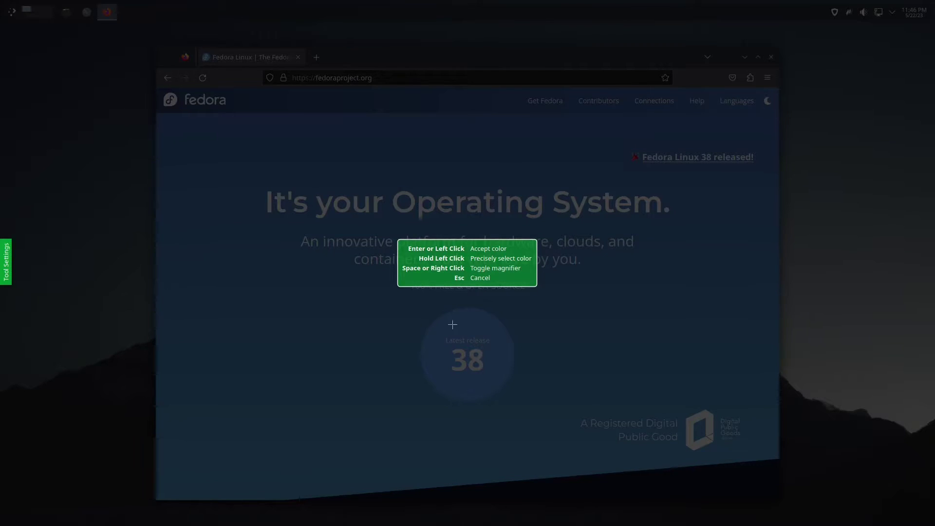
pyautogui.click(429, 343)
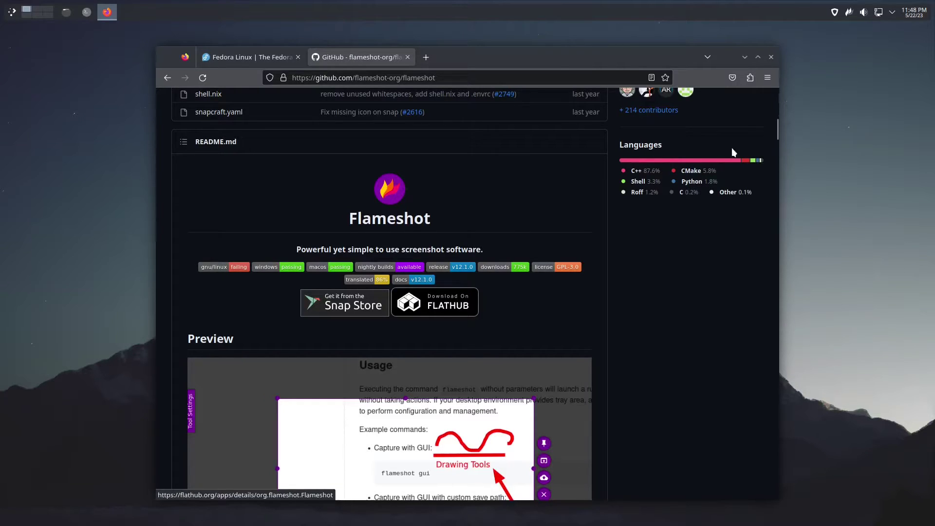
# Step: In Flameshot Configuration, change the interface main colour from green to red
pyautogui.rightClick(850, 17)
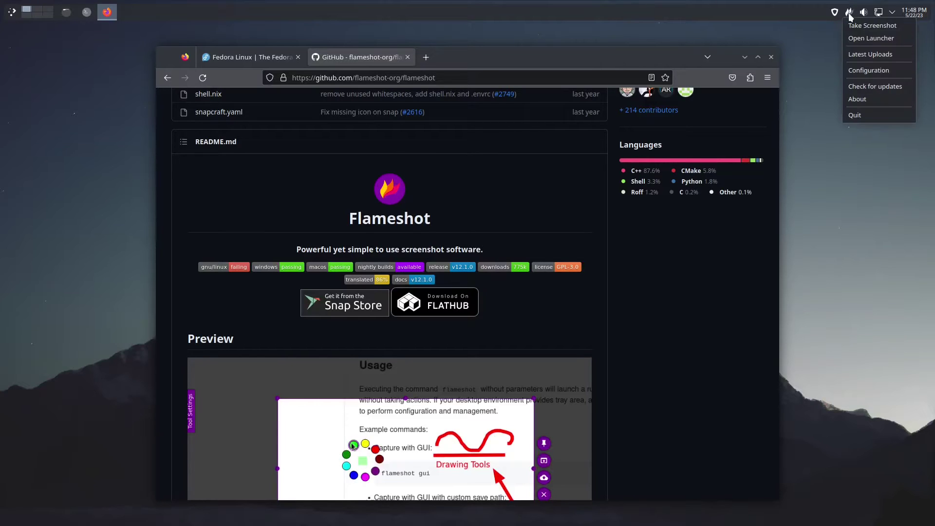
pyautogui.click(874, 72)
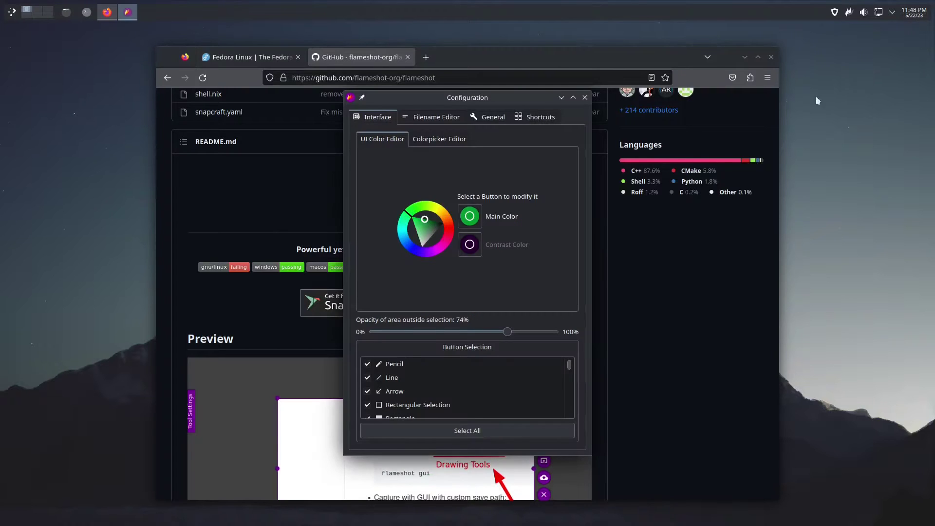
pyautogui.moveTo(482, 97); pyautogui.dragTo(426, 106)
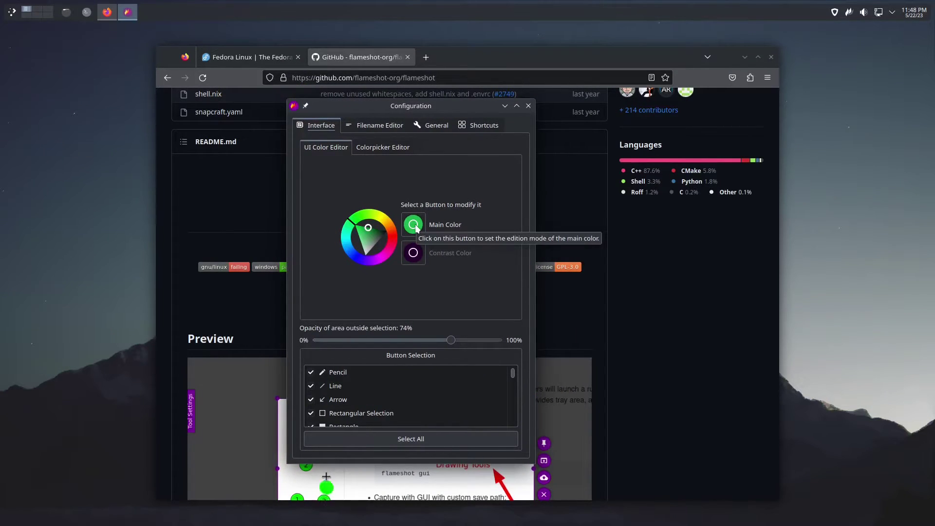
pyautogui.click(414, 224)
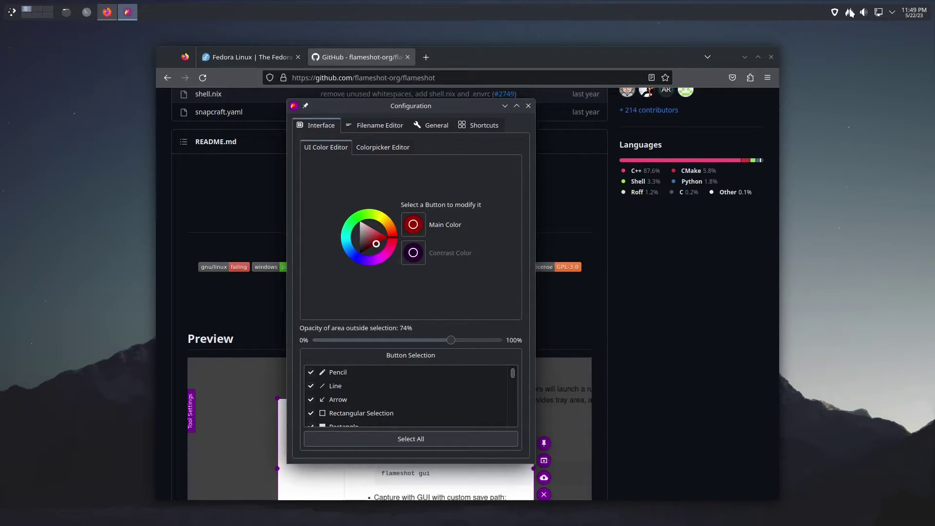
# Step: Preview the red interface with a test capture, then open the Colorpicker Editor settings
pyautogui.press('Print')
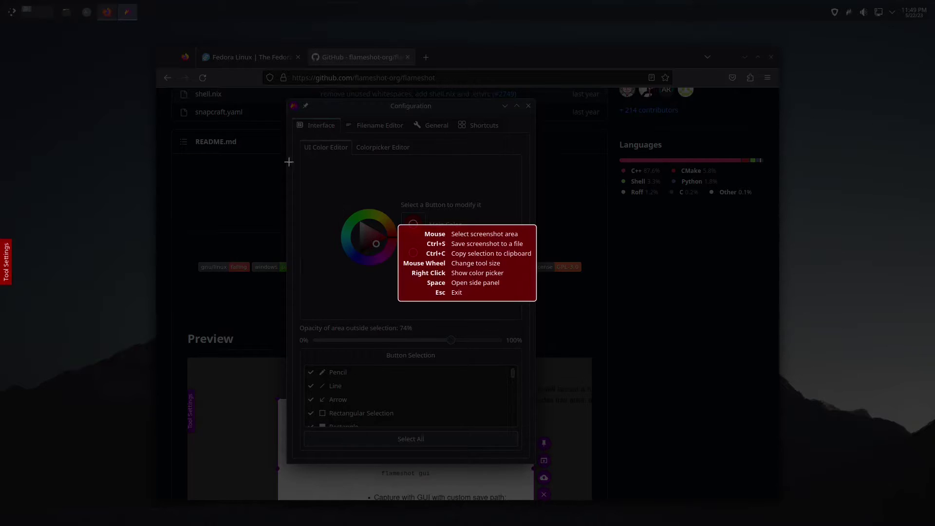
pyautogui.moveTo(184, 117); pyautogui.dragTo(625, 386)
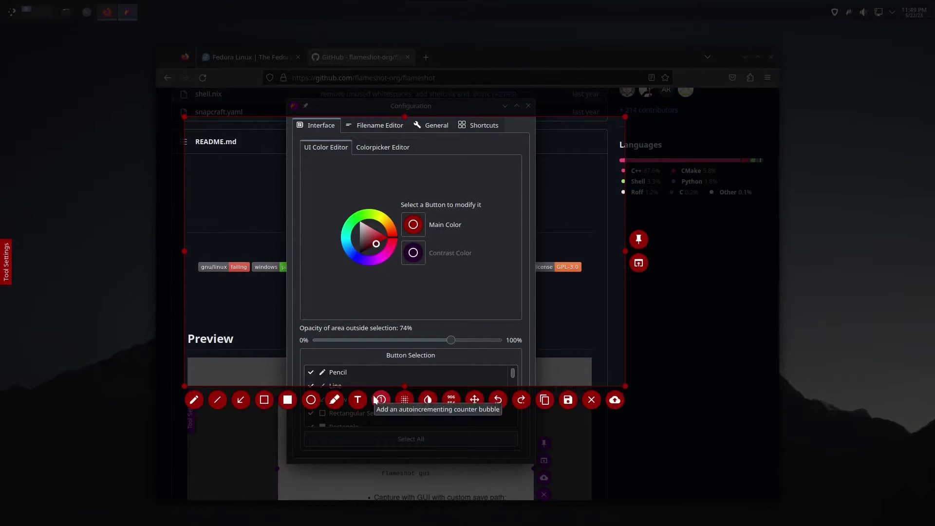
pyautogui.press('Escape')
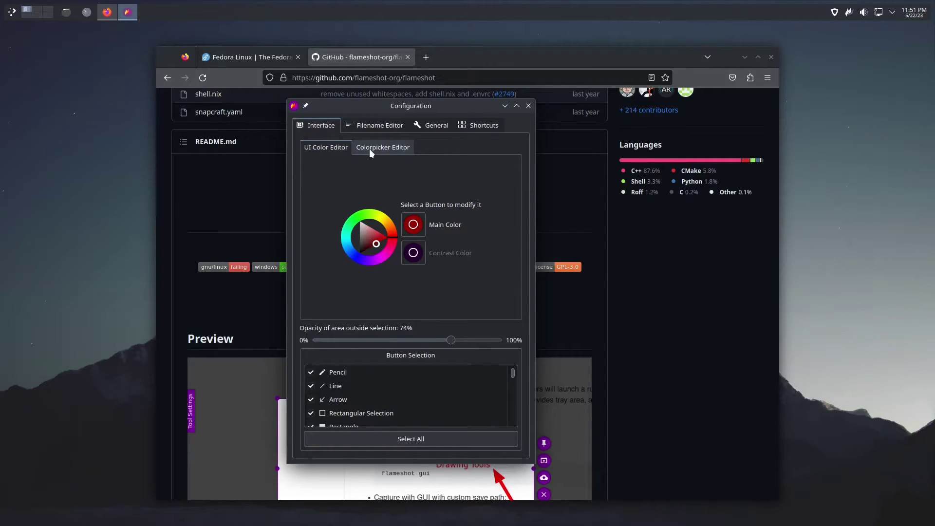
pyautogui.click(369, 148)
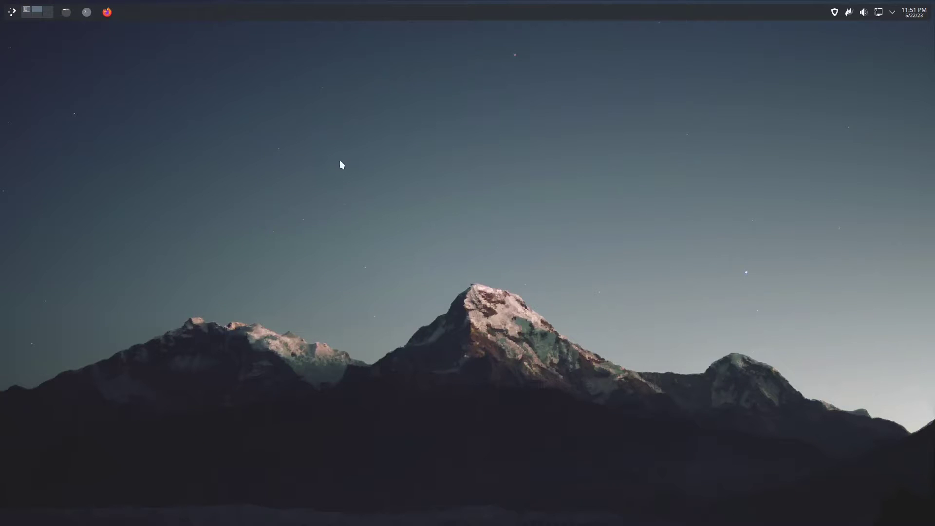
# Step: Start a capture with cyan as the drawing colour and select a large area around the mountains
pyautogui.click(850, 11)
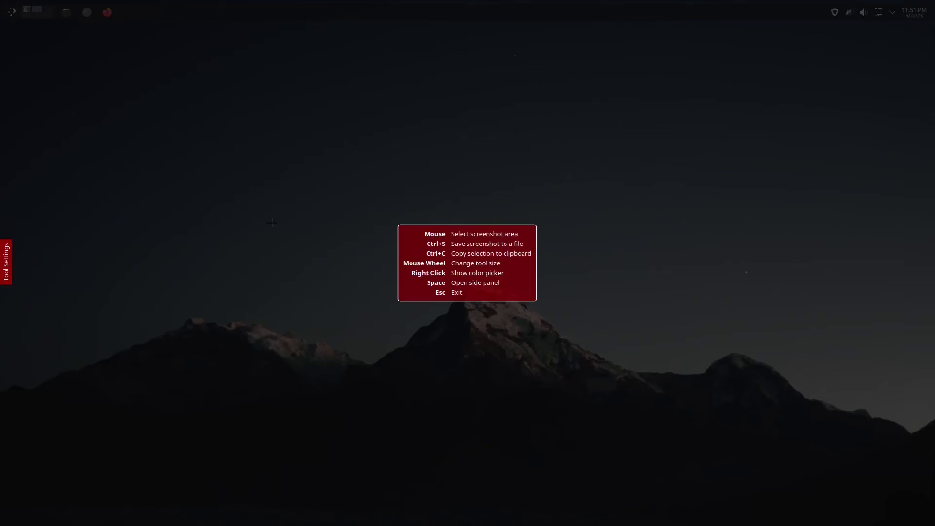
pyautogui.rightClick(282, 165)
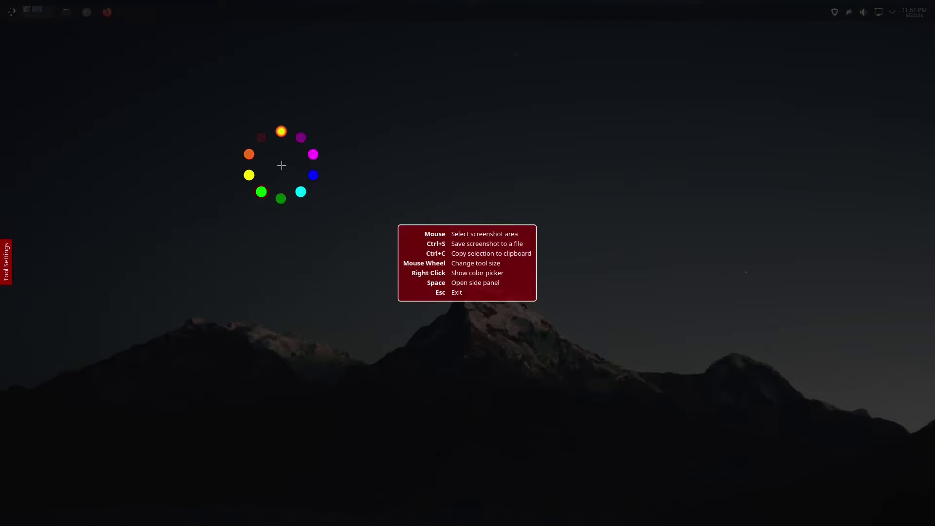
pyautogui.click(300, 193)
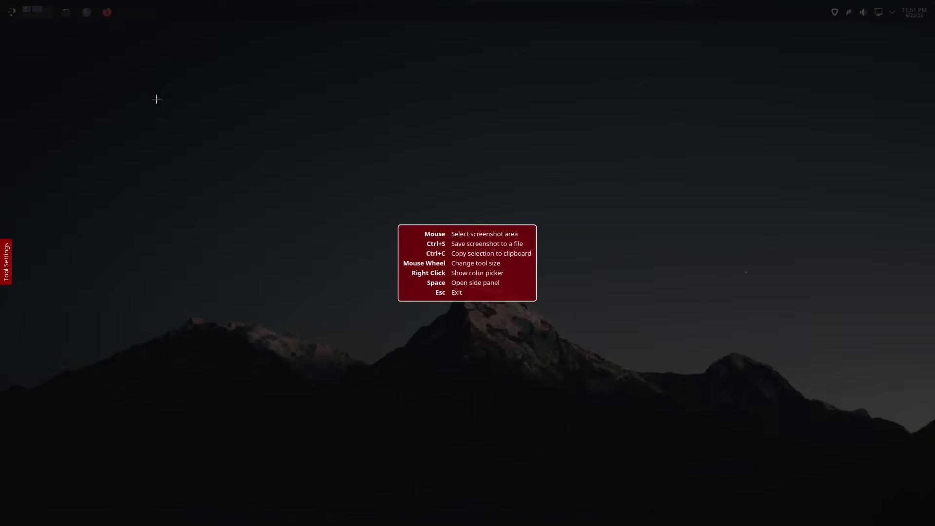
pyautogui.moveTo(151, 85); pyautogui.dragTo(771, 452)
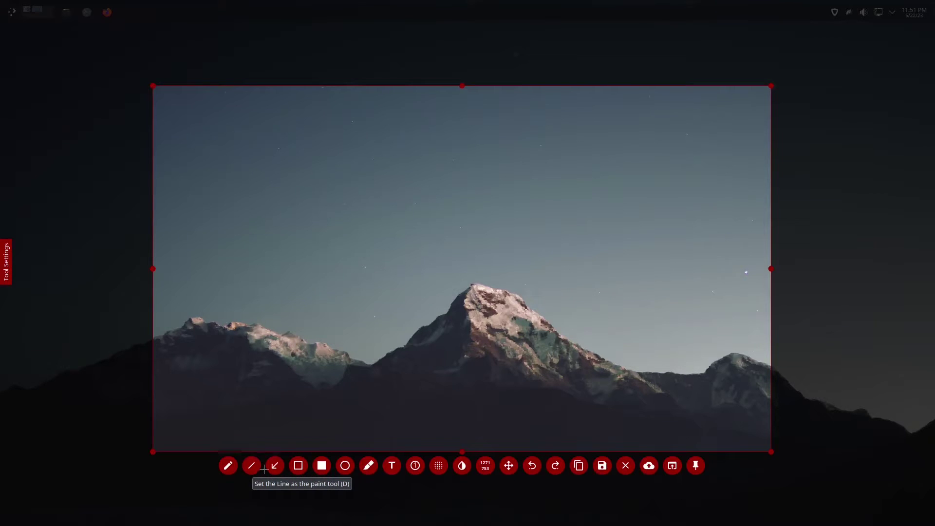
# Step: With the Pencil, draw a cyan squiggle, a green squiggle, and blue strokes forming an X and handwriting
pyautogui.click(228, 466)
pyautogui.moveTo(235, 170)
pyautogui.mouseDown()
pyautogui.moveTo(244, 204)
pyautogui.moveTo(270, 174)
pyautogui.moveTo(391, 168)
pyautogui.mouseUp()
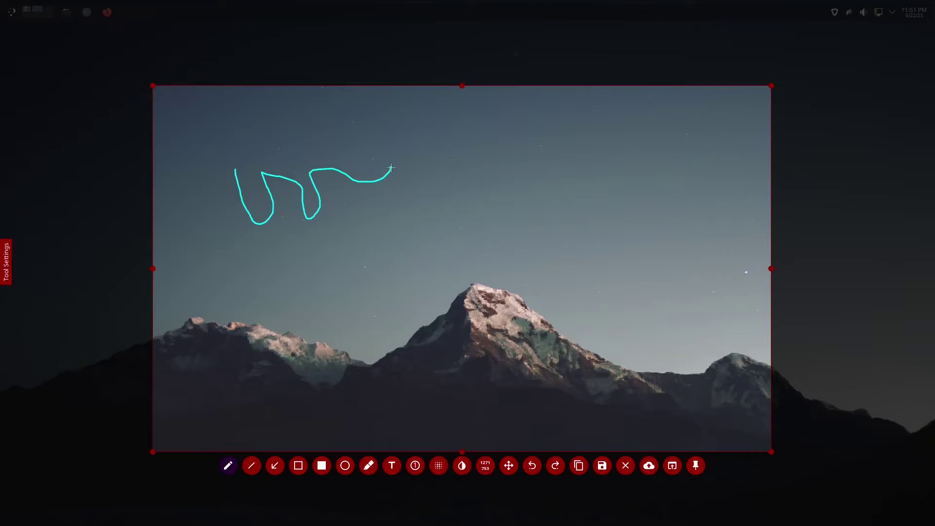
pyautogui.rightClick(405, 211)
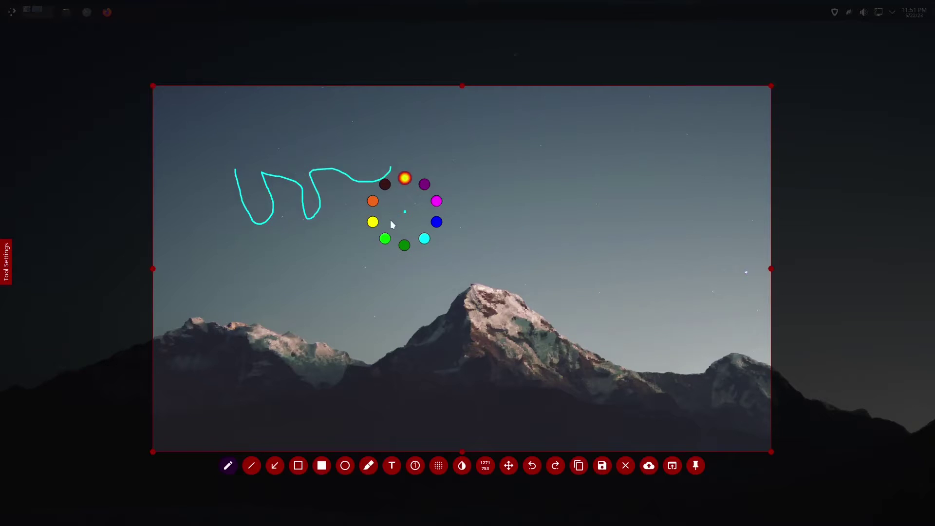
pyautogui.click(385, 238)
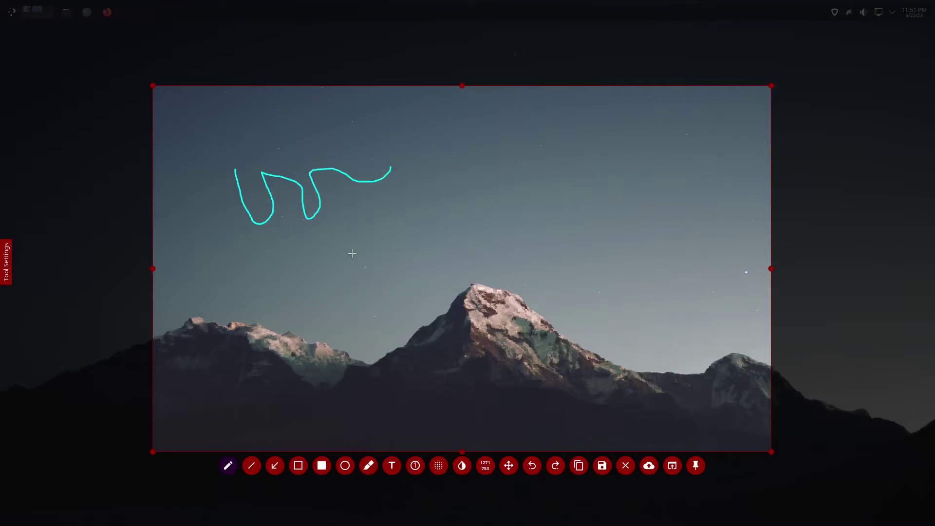
pyautogui.moveTo(352, 254); pyautogui.dragTo(490, 199)
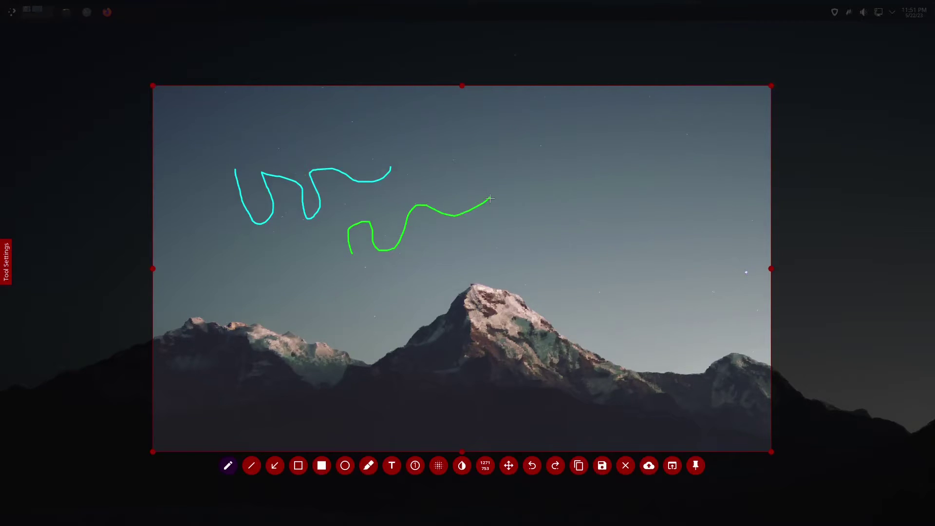
pyautogui.moveTo(501, 136); pyautogui.dragTo(582, 215)
pyautogui.moveTo(516, 211); pyautogui.dragTo(558, 133)
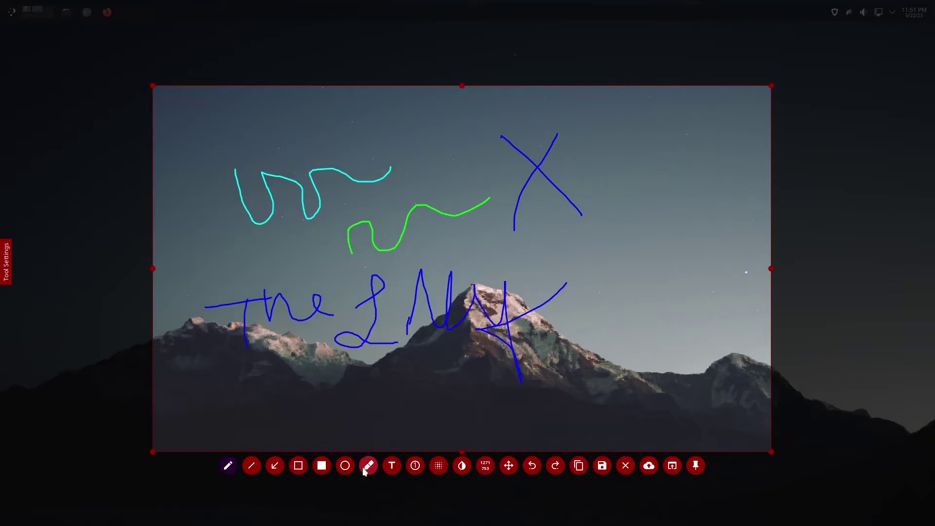
# Step: Marker-highlight a translucent blue band and a yellow-green band, then discard the capture
pyautogui.click(365, 468)
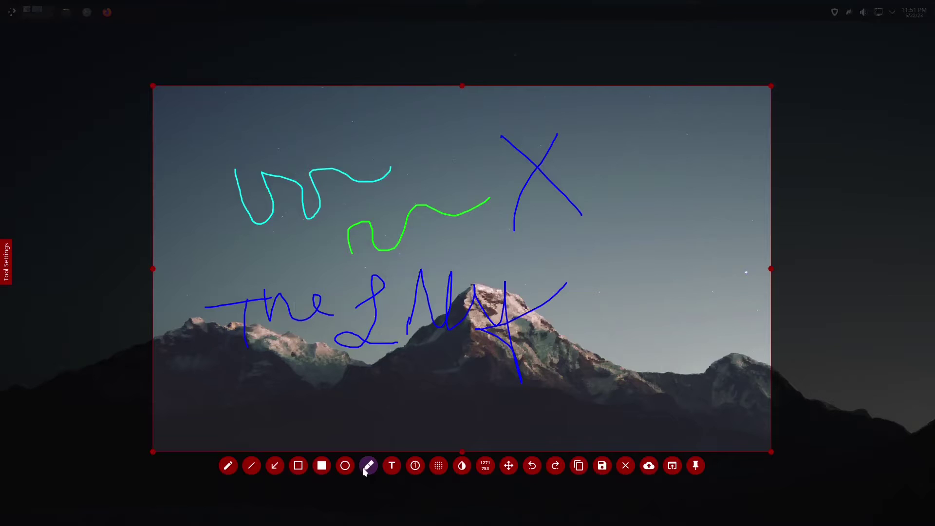
pyautogui.moveTo(297, 142); pyautogui.dragTo(422, 144)
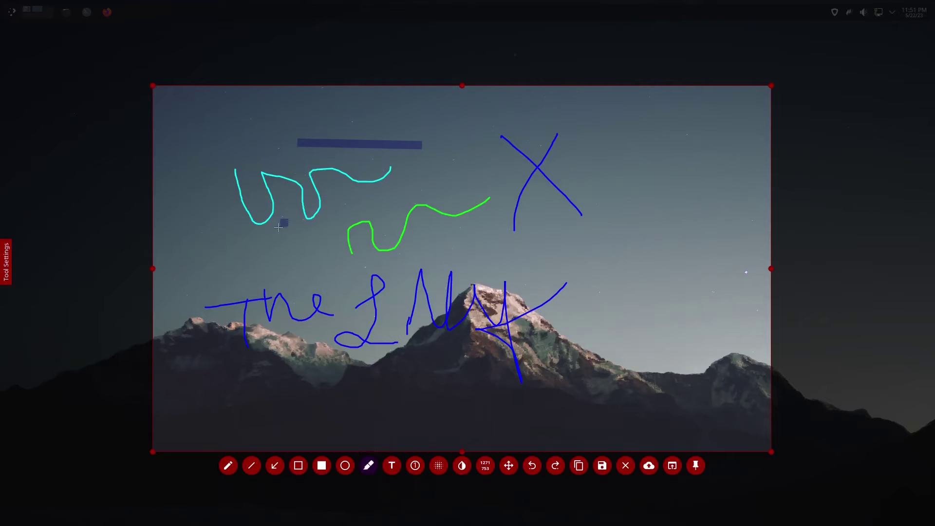
pyautogui.rightClick(231, 242)
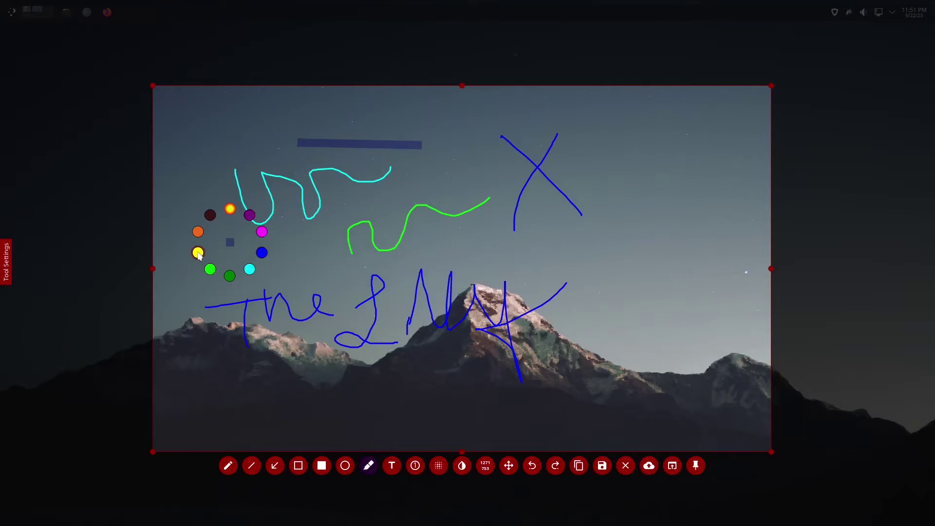
pyautogui.moveTo(190, 255); pyautogui.dragTo(324, 257)
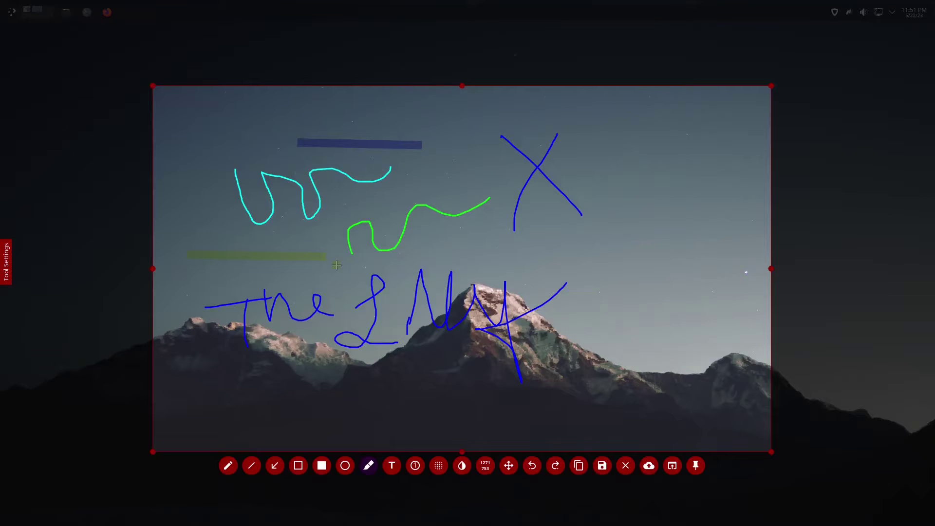
pyautogui.press('Escape')
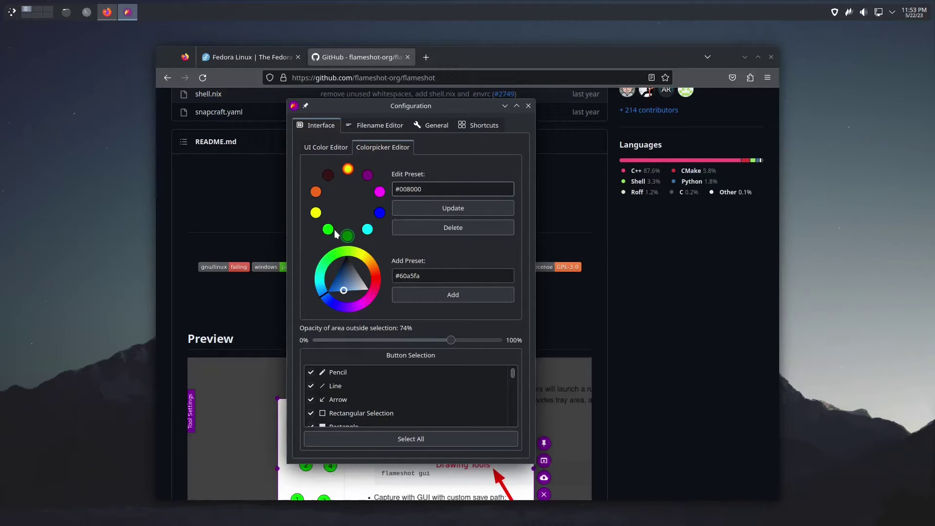
# Step: Replace the magenta colour preset's hex value with #b48ead and apply the update
pyautogui.click(381, 193)
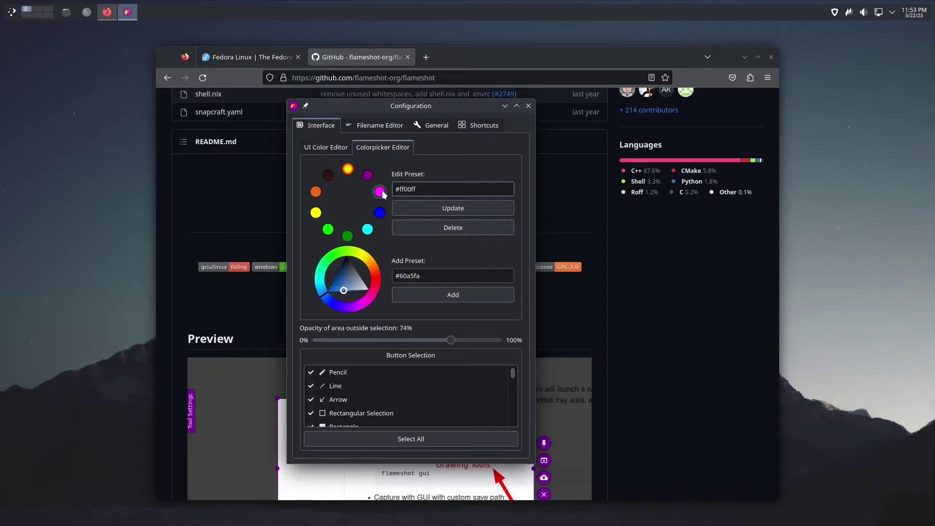
pyautogui.doubleClick(427, 189)
pyautogui.write('b48')
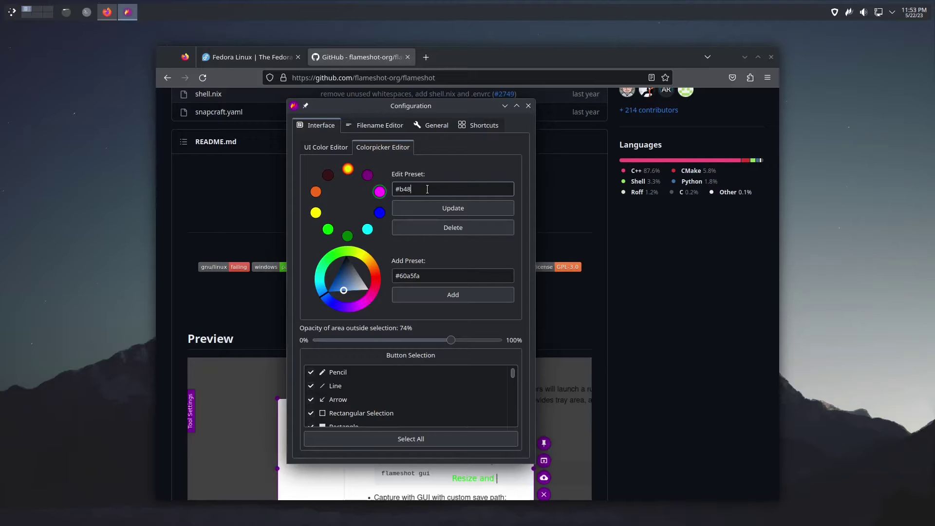
pyautogui.write('ead')
pyautogui.click(438, 212)
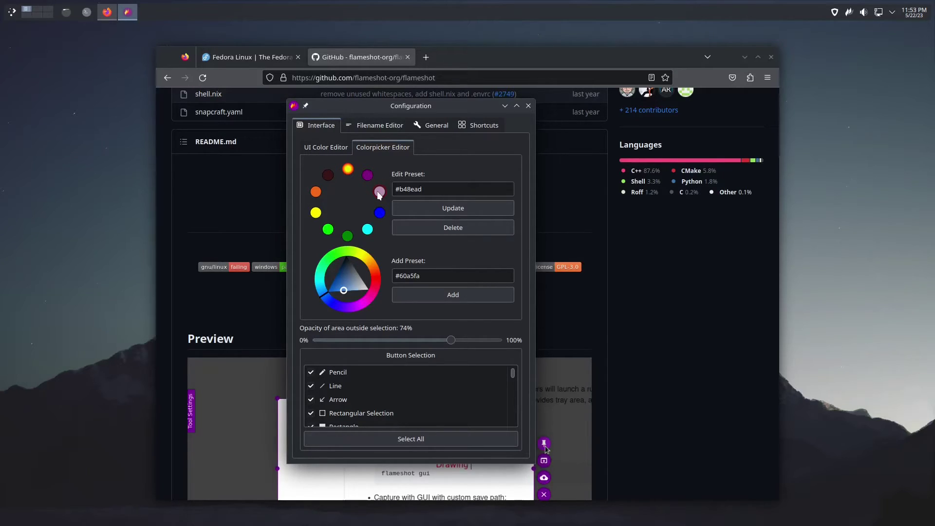
# Step: Look through the filename and General settings, toggling the tray icon off and back on
pyautogui.click(373, 127)
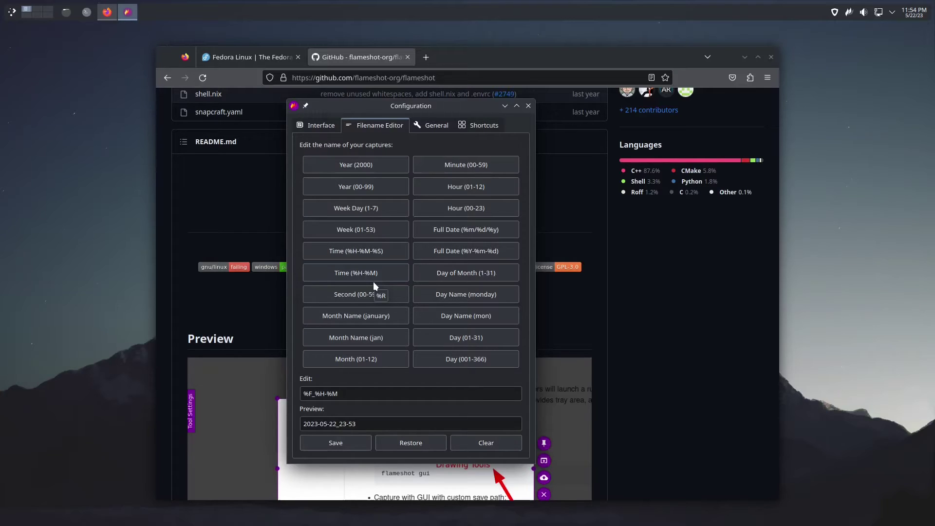
pyautogui.hotkey('ctrl', 'Tab')
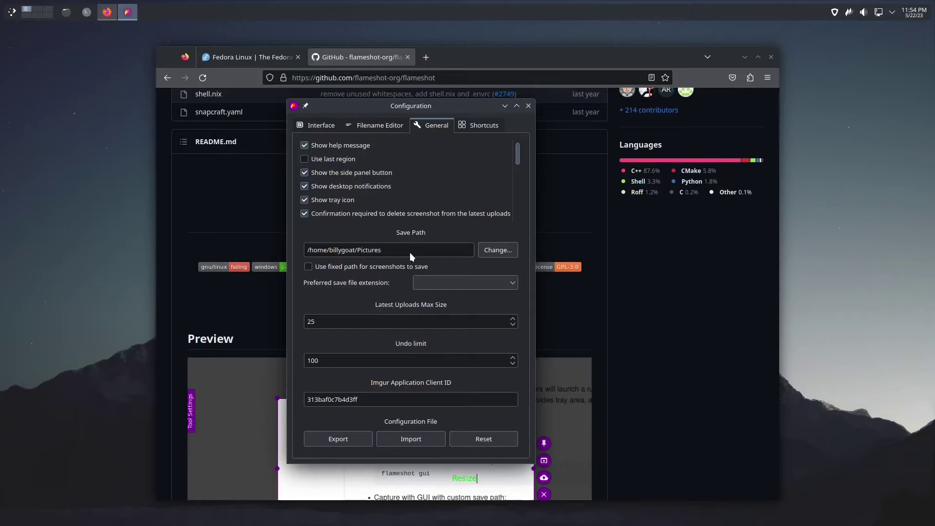
pyautogui.scroll(-1, 362, 154)
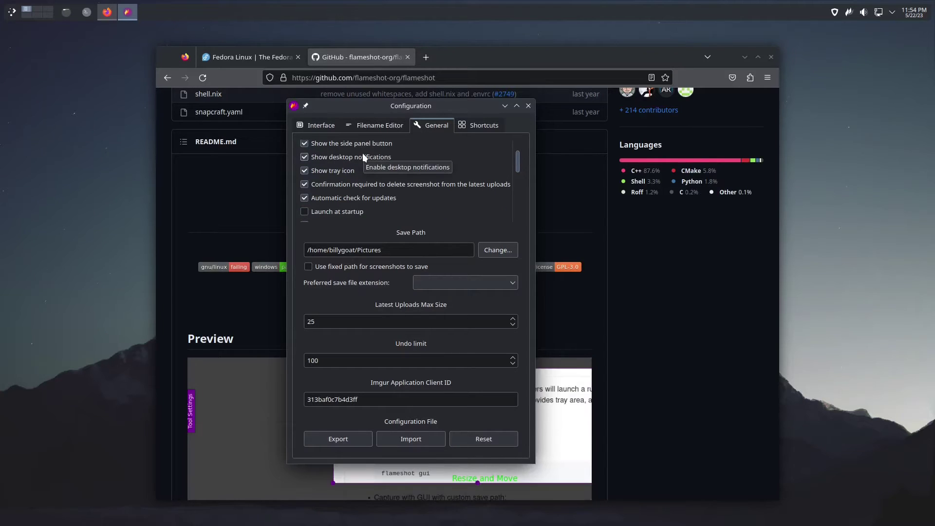
pyautogui.click(334, 171)
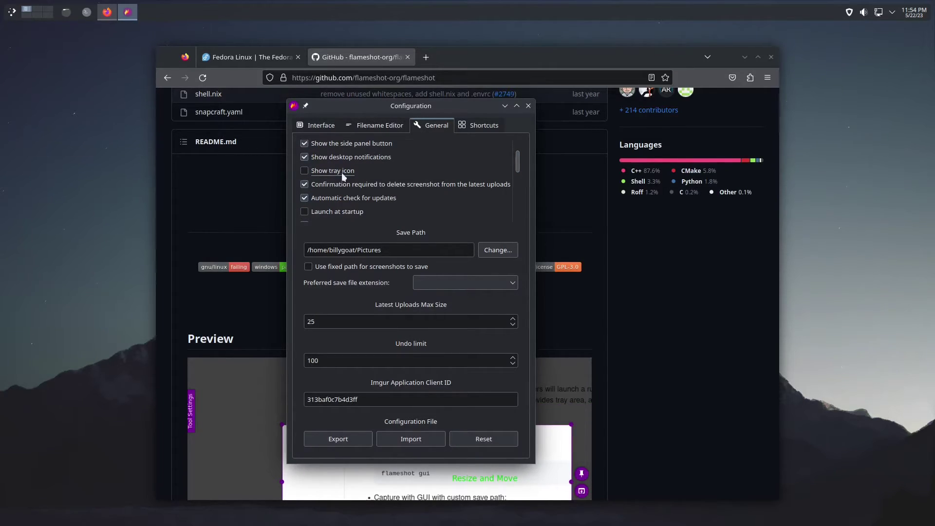
pyautogui.click(344, 171)
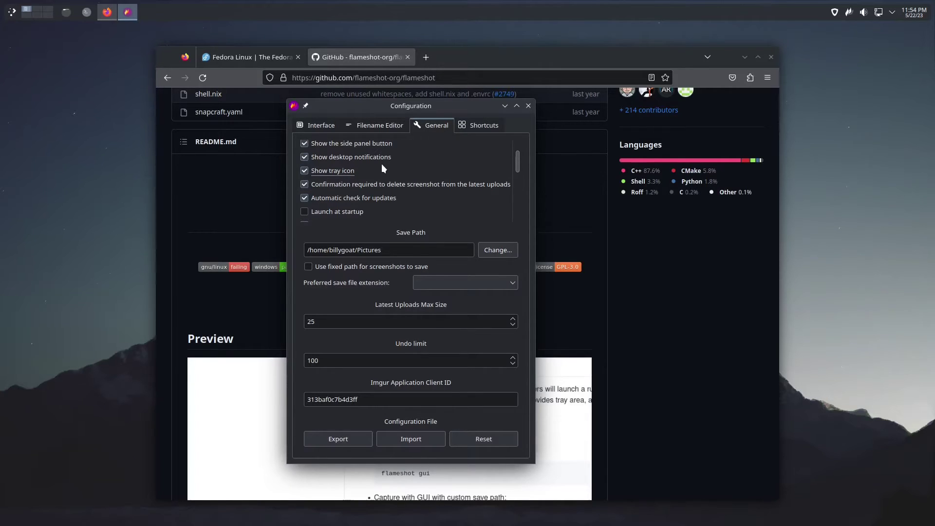
# Step: Show the Shortcuts list and scroll through the actions and their assigned keys
pyautogui.scroll(-3, 382, 164)
pyautogui.scroll(4, 381, 164)
pyautogui.scroll(-1, 382, 164)
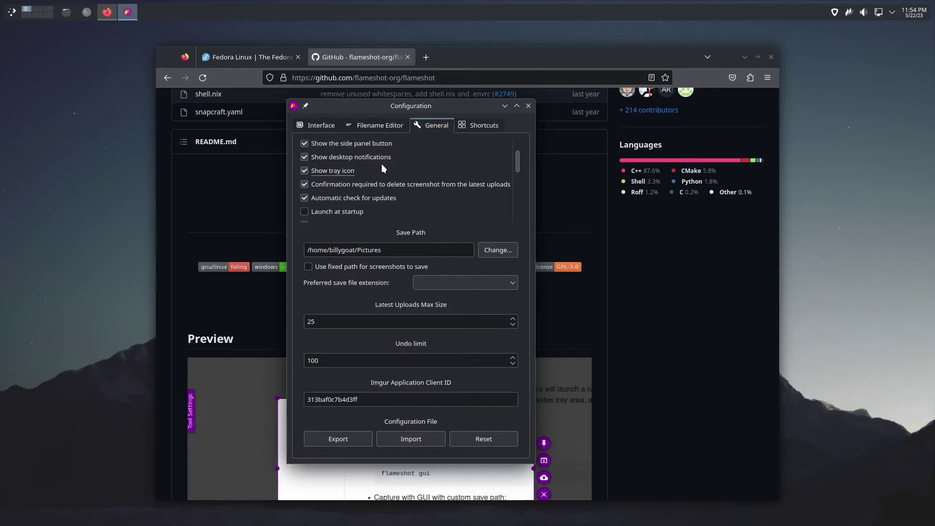
pyautogui.scroll(1, 361, 194)
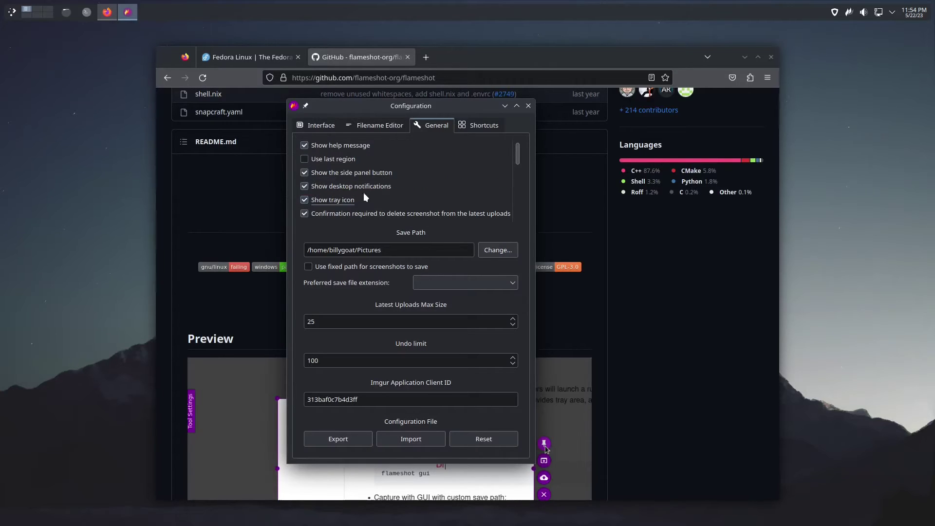
pyautogui.click(492, 125)
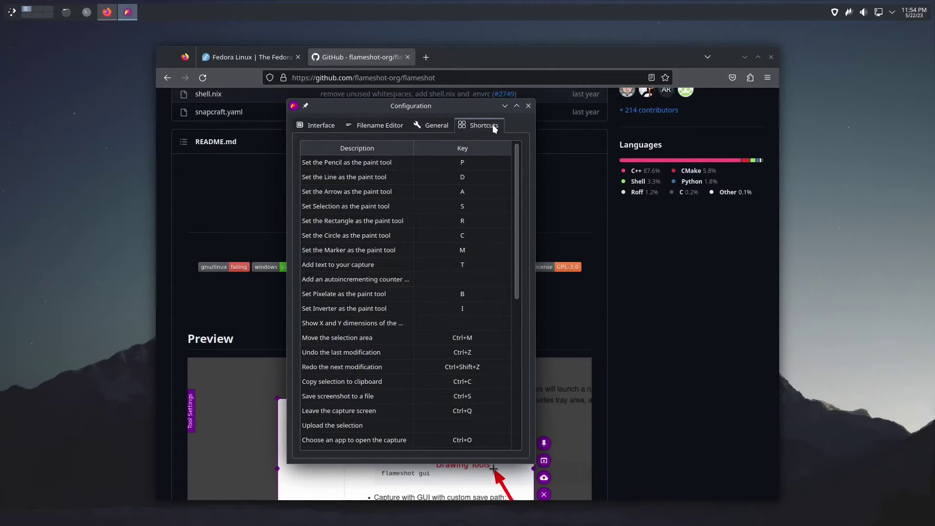
pyautogui.scroll(-2, 372, 219)
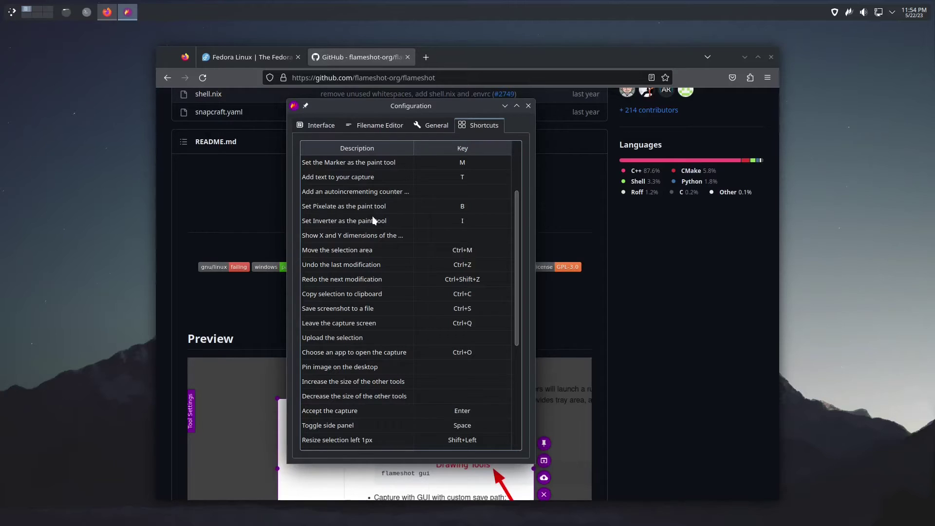
# Step: In a new terminal, cd into ~/.config/flameshot and run ls to reveal flameshot.ini
pyautogui.hotkey('ctrl', 'alt', 't')
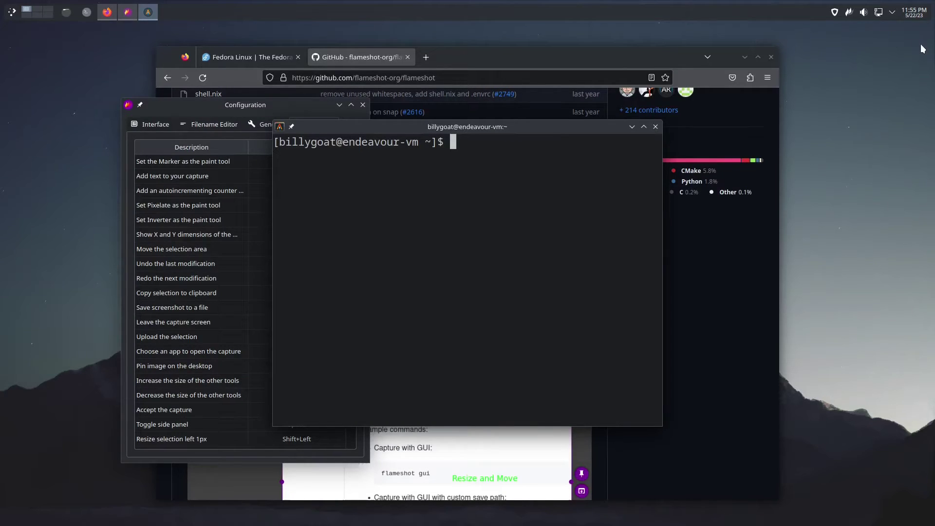
pyautogui.write('cd .con')
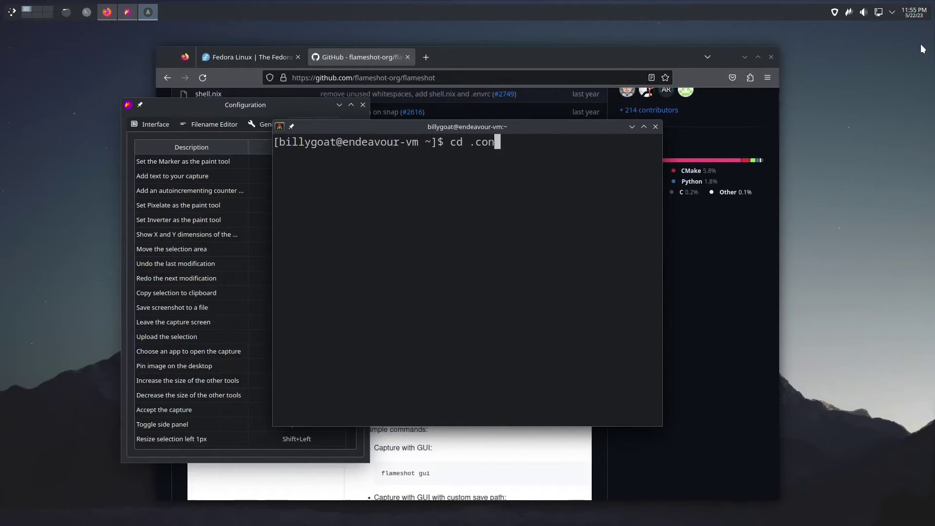
pyautogui.press('Tab')
pyautogui.write('flam')
pyautogui.press('Tab')
pyautogui.press('Return')
pyautogui.write('ls')
pyautogui.press('Return')
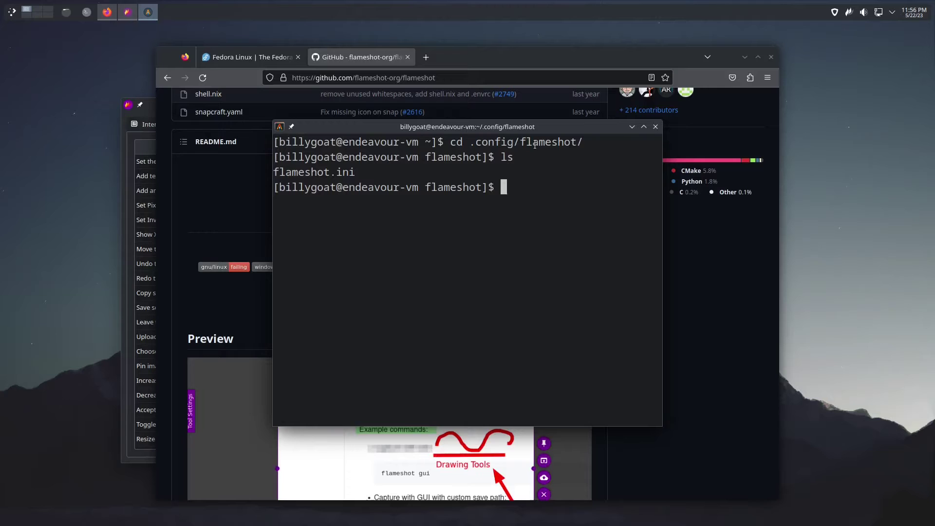
# Step: Open flameshot.ini in nvim and compare it with Configuration's General and Interface settings
pyautogui.write('nvim flameshot.ini')
pyautogui.press('Return')
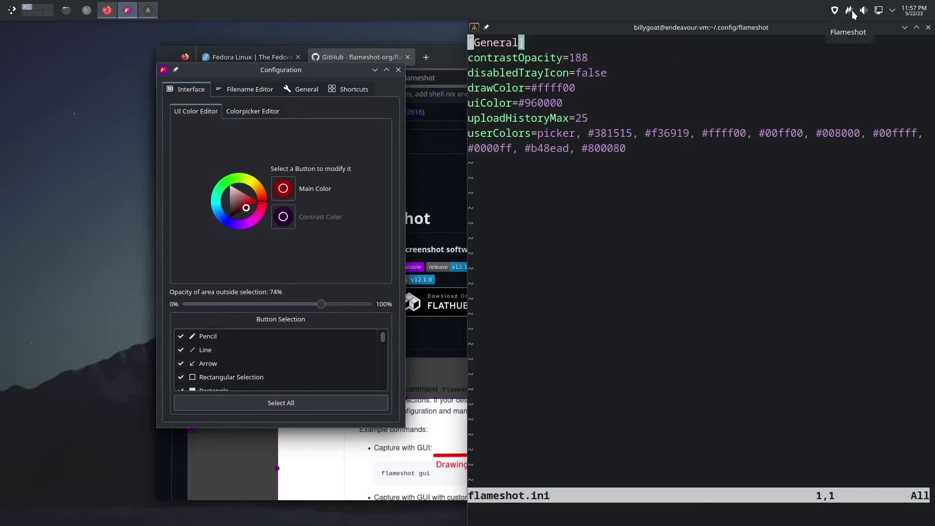
pyautogui.click(303, 90)
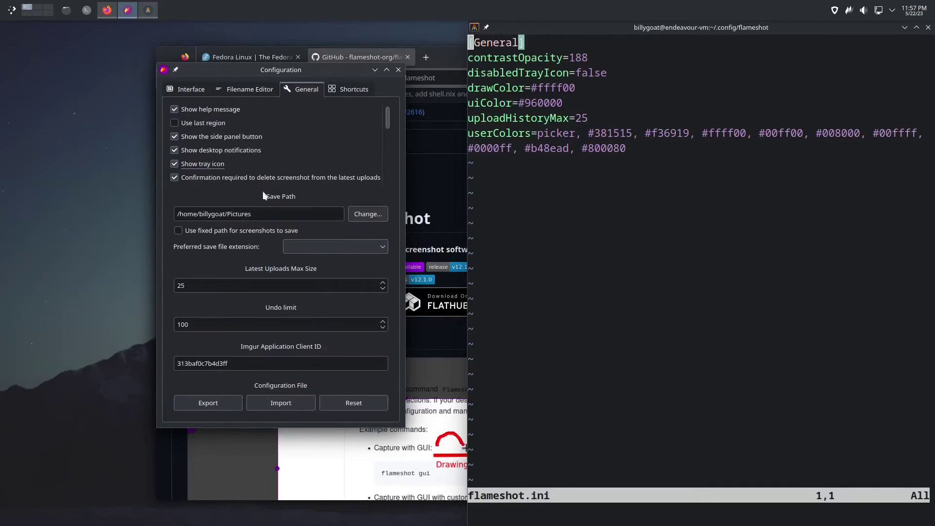
pyautogui.click(185, 89)
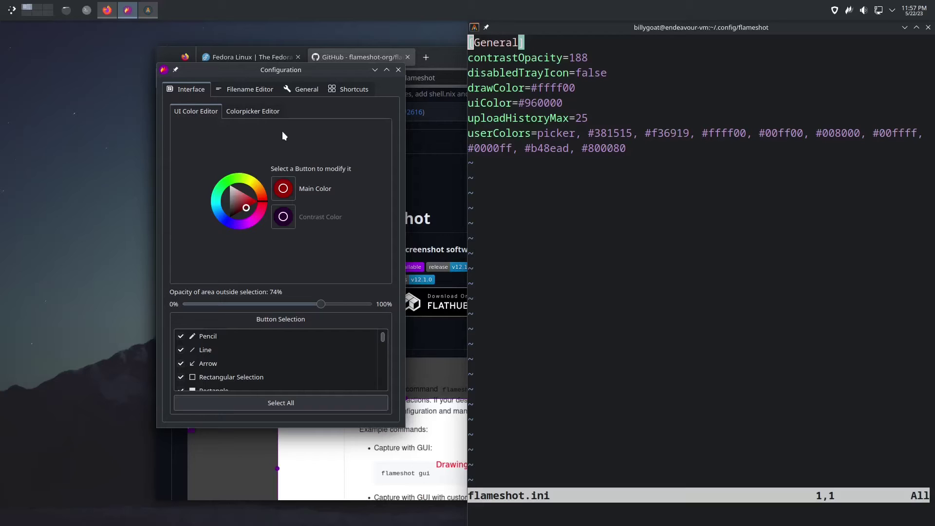
pyautogui.press('super')
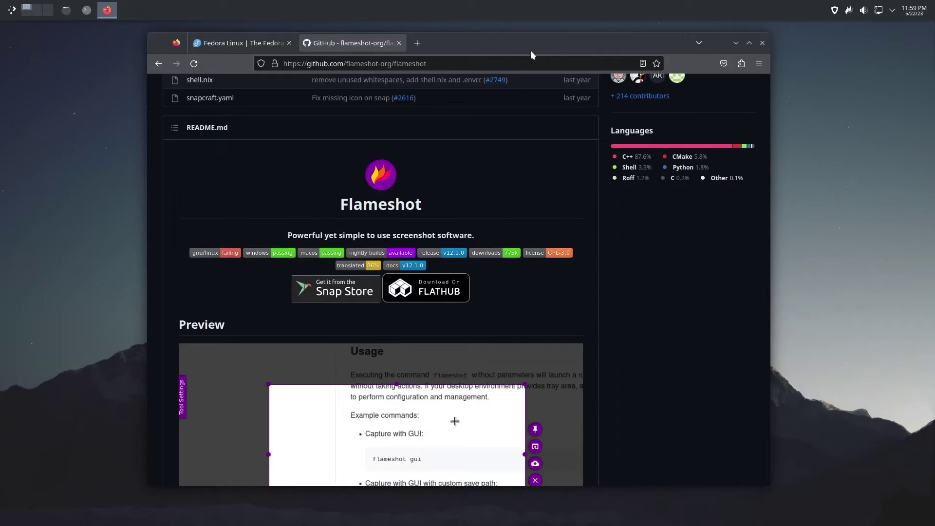
# Step: Run flameshot gui in a new terminal, drag a selection, then abort the capture with Esc
pyautogui.hotkey('ctrl', 'alt', 't')
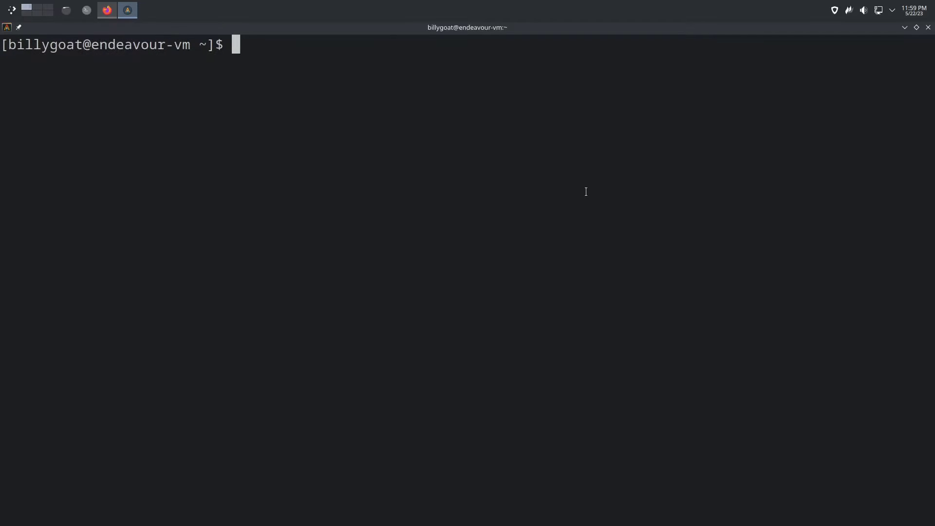
pyautogui.write('flamesh')
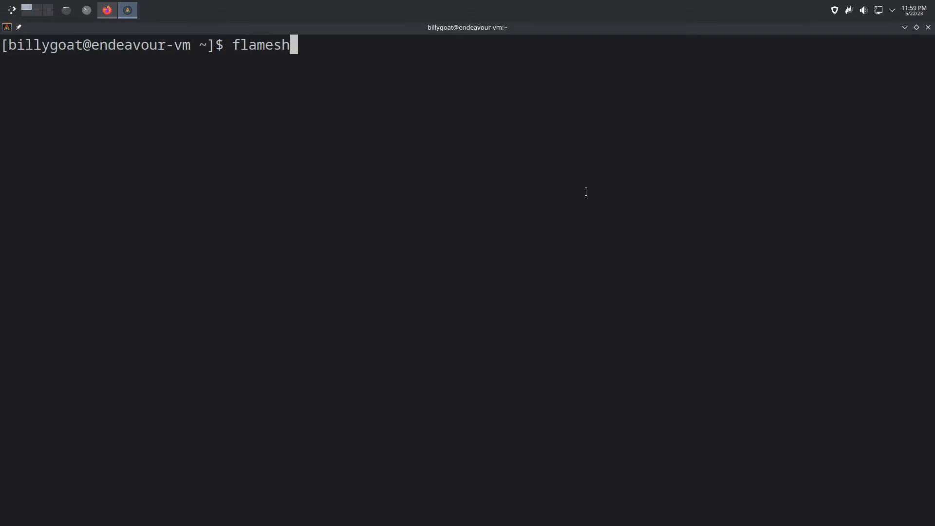
pyautogui.write('ot gui')
pyautogui.press('Return')
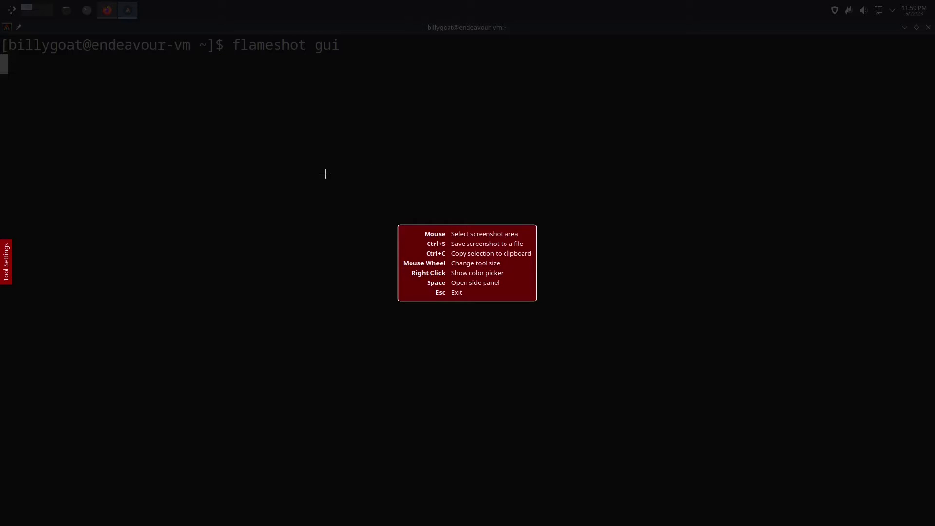
pyautogui.moveTo(262, 129); pyautogui.dragTo(792, 397)
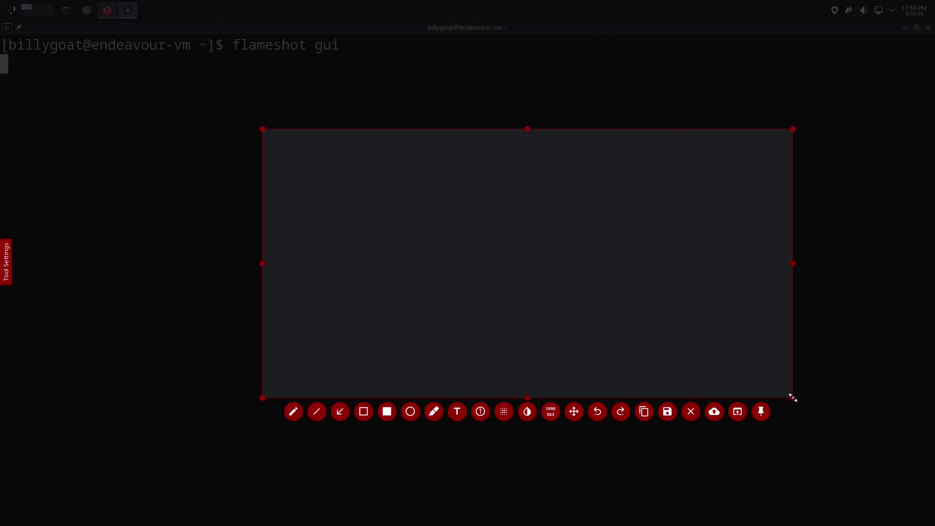
pyautogui.press('Escape')
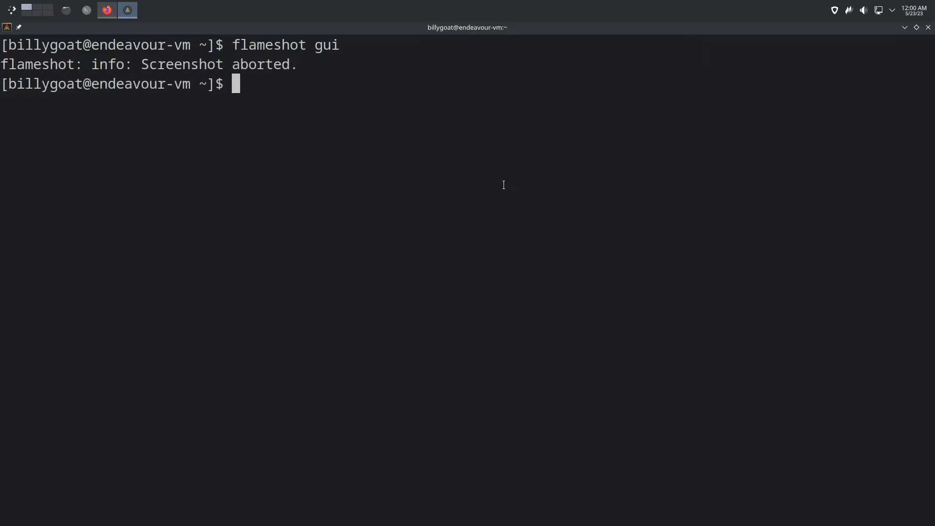
# Step: Run flameshot gui -p ~/Pictures/ and accept the capture, saving 2023-05-23_00-01.png
pyautogui.write('flameshot g')
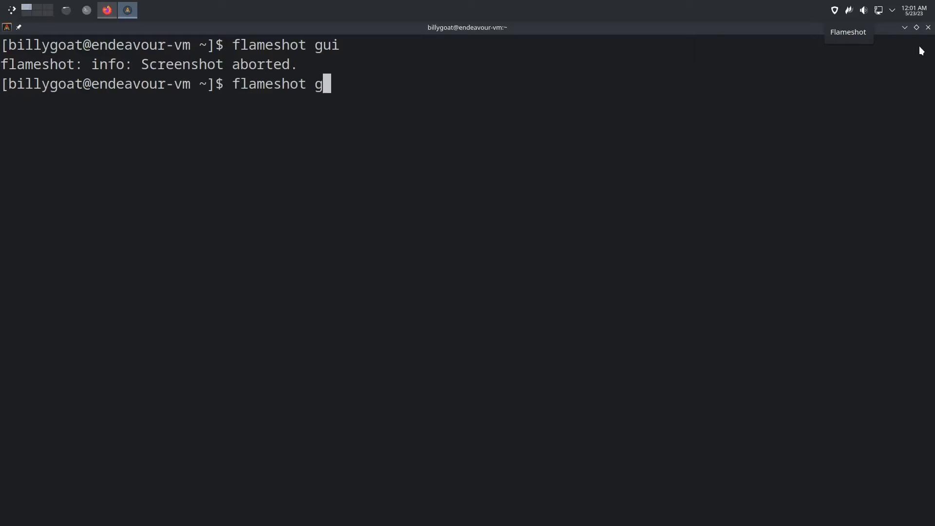
pyautogui.write('ui -p ~/Pictures/')
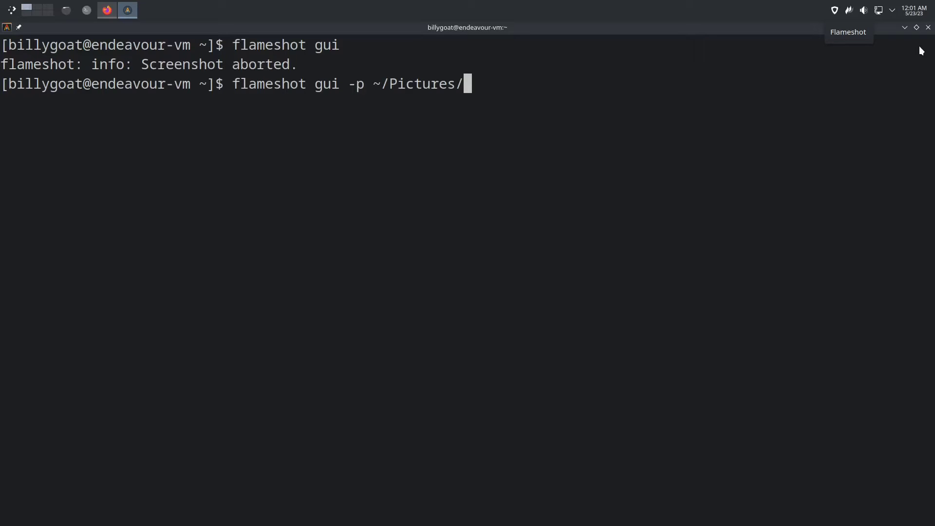
pyautogui.press('Return')
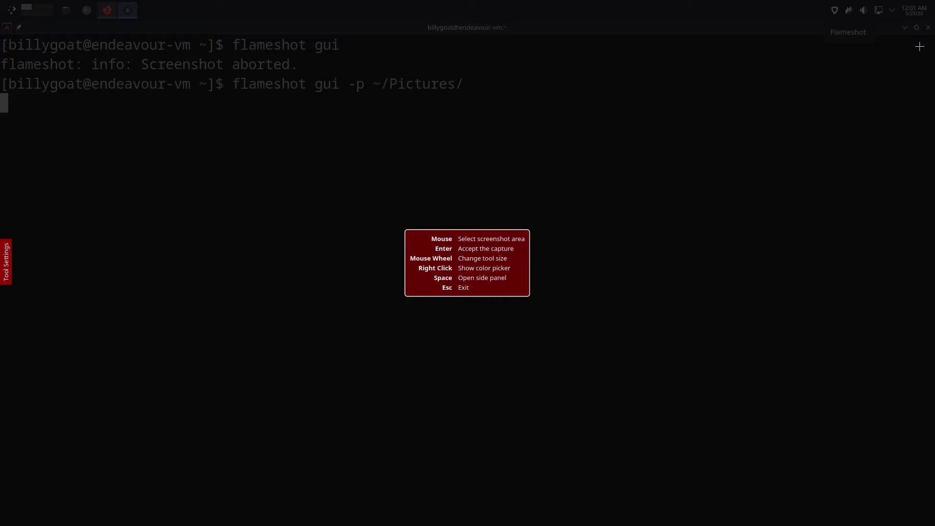
pyautogui.press('Return')
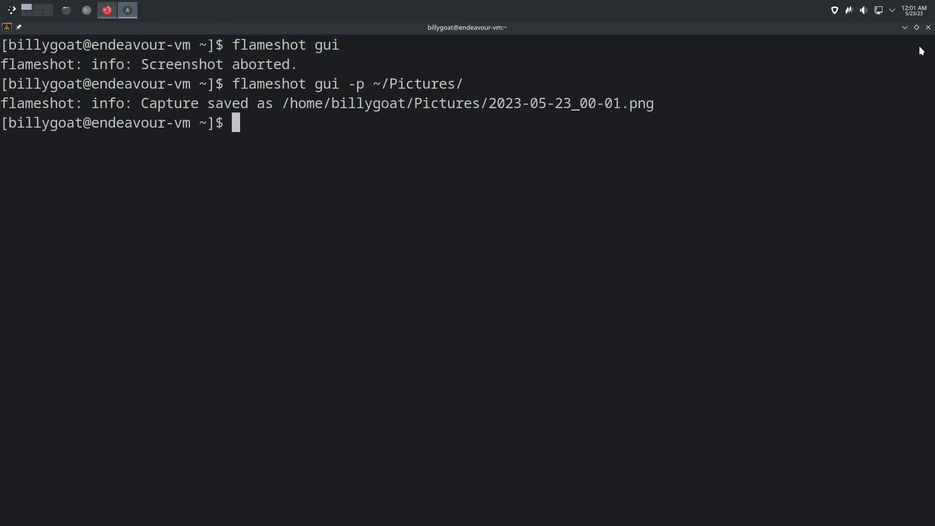
# Step: Rerun the capture command with path ~/Pictures/new-desktop and save new-desktop.png
pyautogui.press('Up')
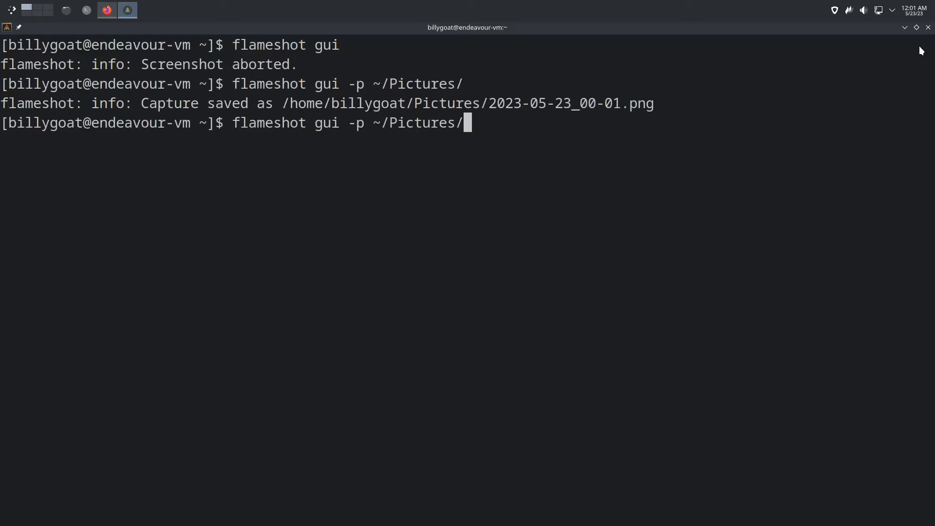
pyautogui.write('new-desk')
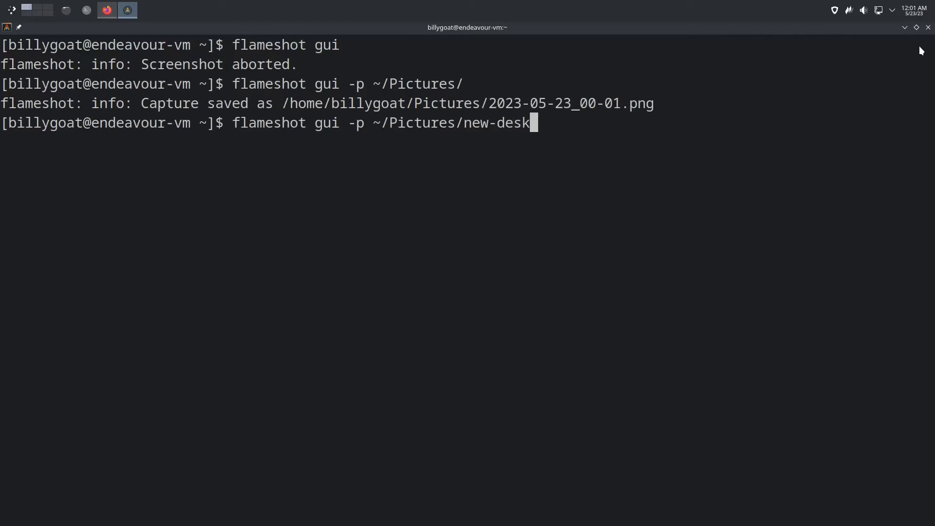
pyautogui.write('top')
pyautogui.press('Return')
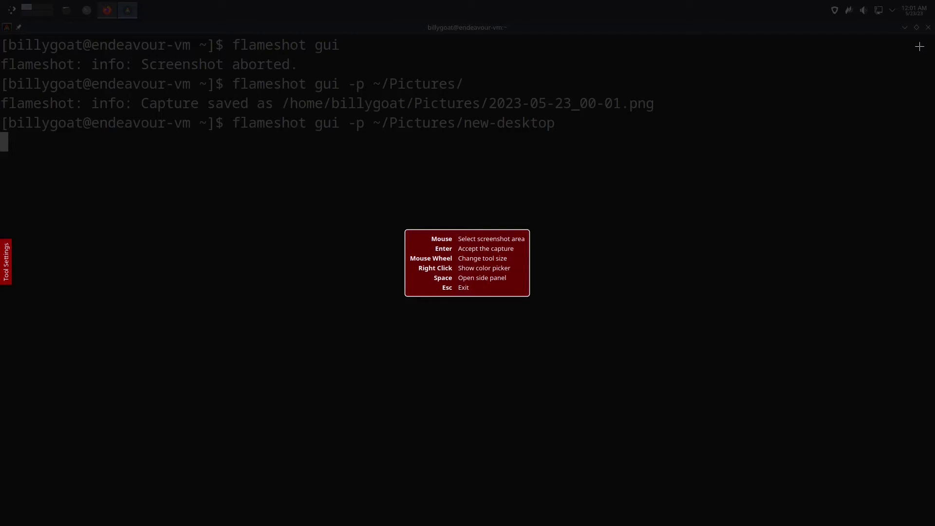
pyautogui.press('Return')
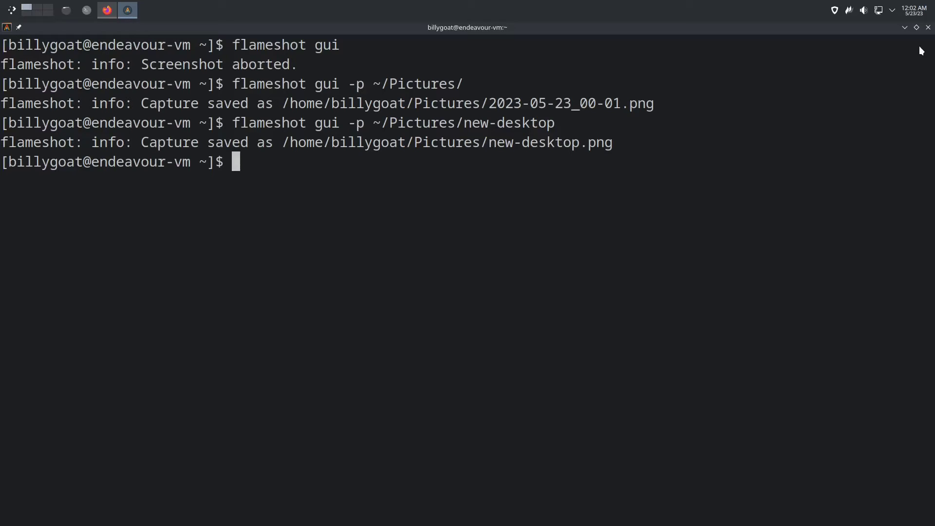
# Step: Create a wallpapers folder inside ~/Pictures, then return home and clear the terminal
pyautogui.write('cd Pi')
pyautogui.press('Tab')
pyautogui.press('Return')
pyautogui.write('mkdir ')
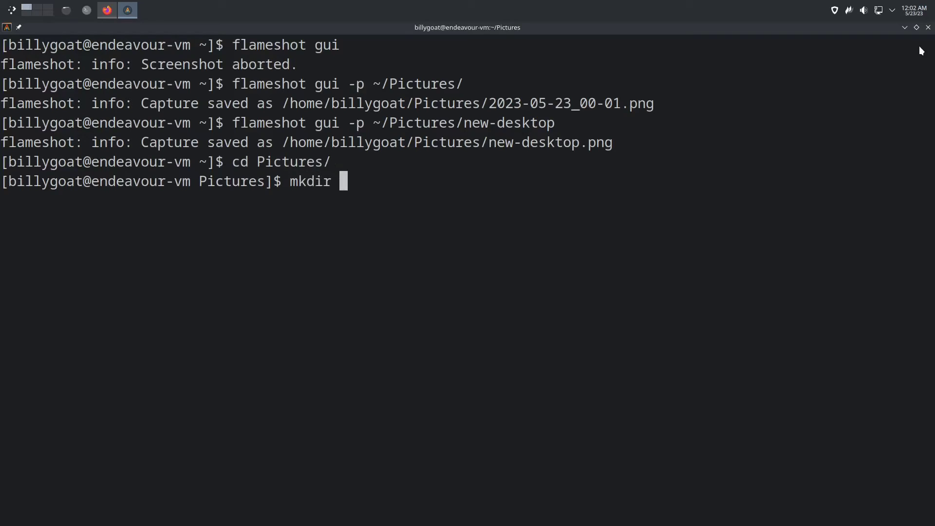
pyautogui.write('wallpapers')
pyautogui.press('Return')
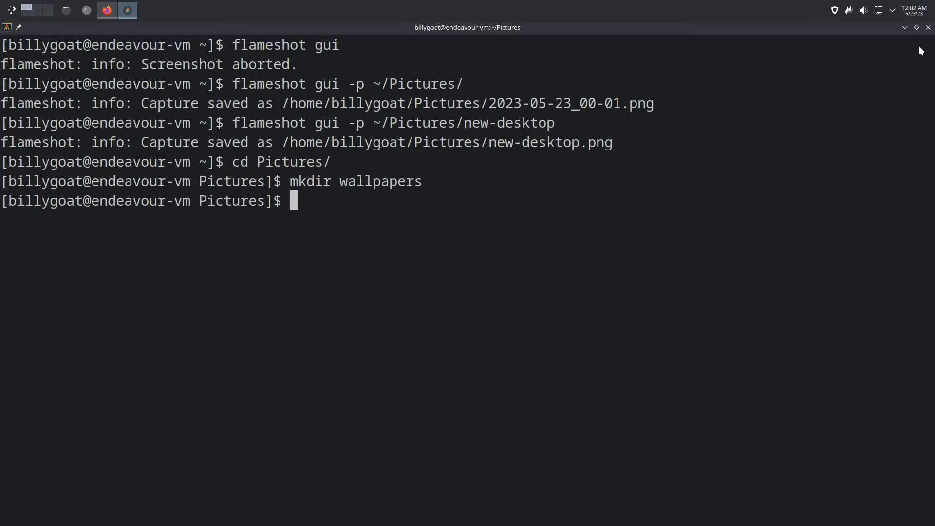
pyautogui.write('cd')
pyautogui.press('Return')
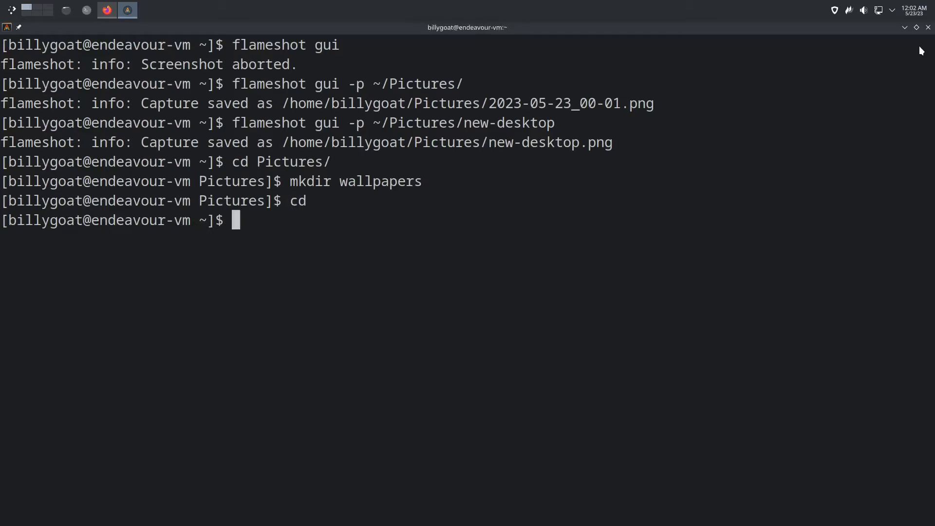
pyautogui.hotkey('ctrl', 'l')
# Step: Capture the screen to ~/Pictures/wallpapers/newer-desktop, dismiss the notification and clear the terminal
pyautogui.write('flameshot gui ')
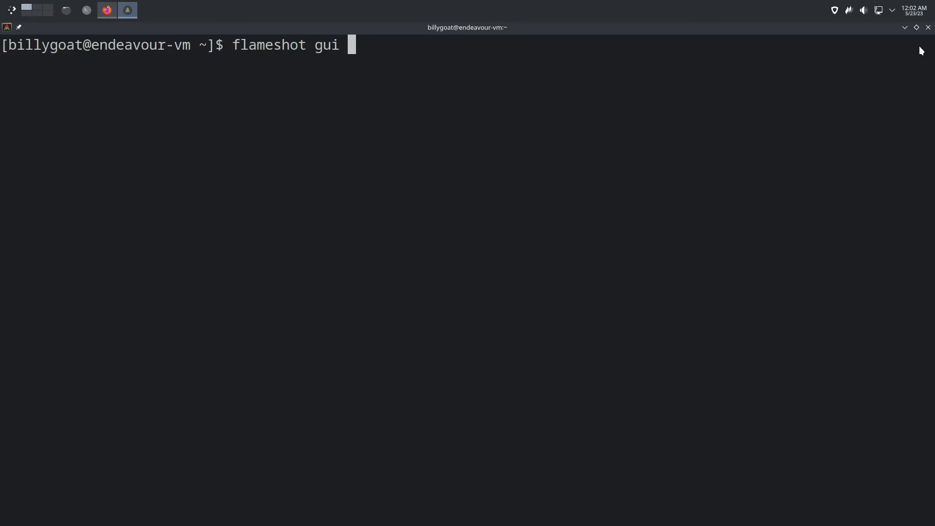
pyautogui.write('-p ~/P')
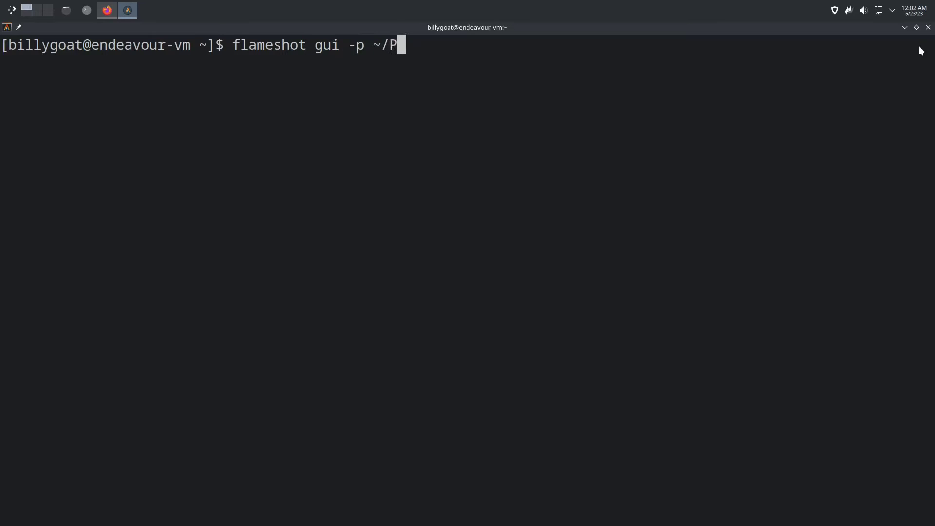
pyautogui.press('Tab')
pyautogui.write('w')
pyautogui.press('Tab')
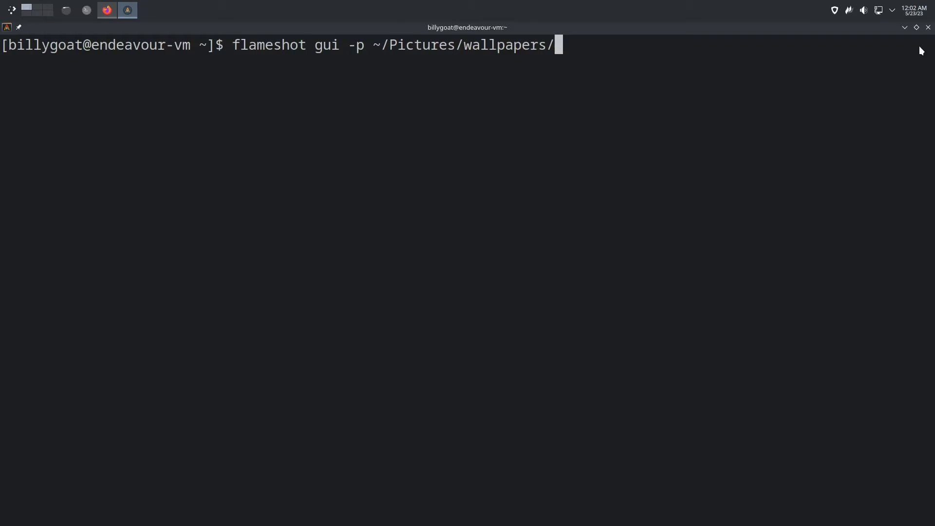
pyautogui.write('newer-d')
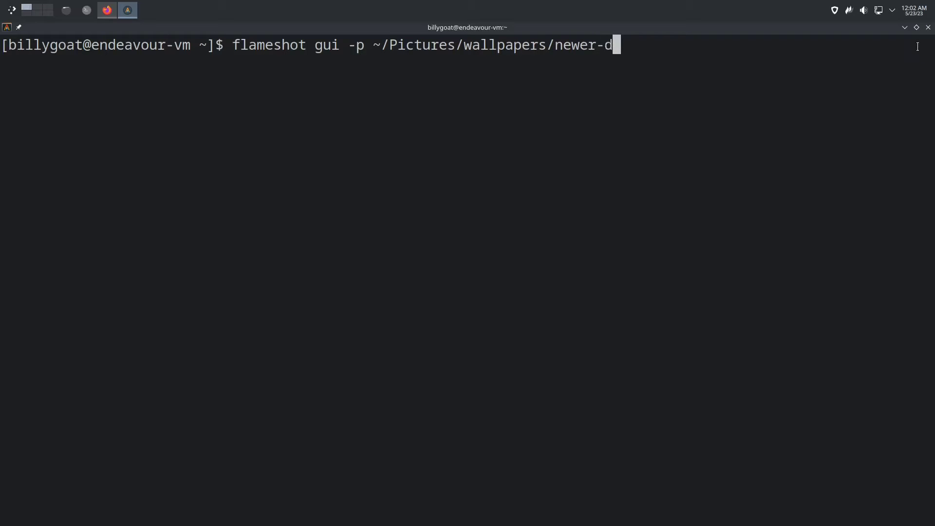
pyautogui.write('esktop')
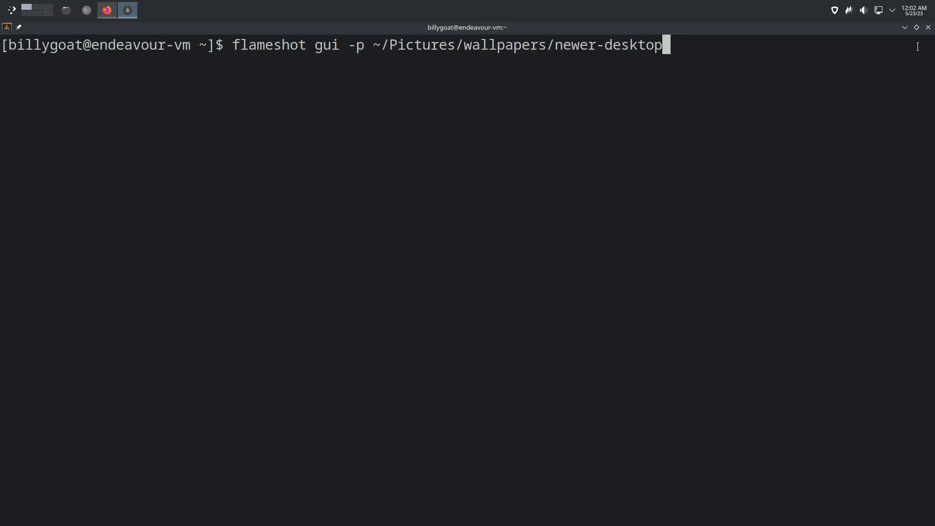
pyautogui.press('Return')
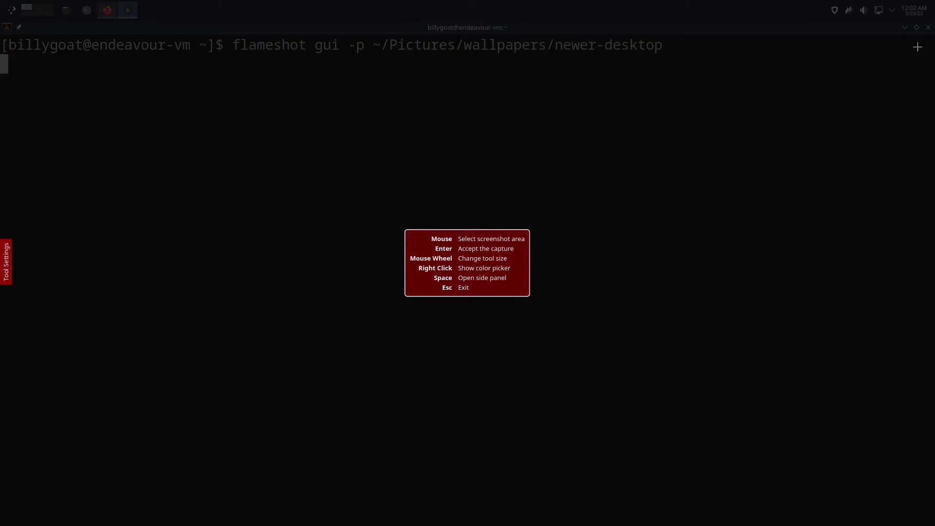
pyautogui.press('Return')
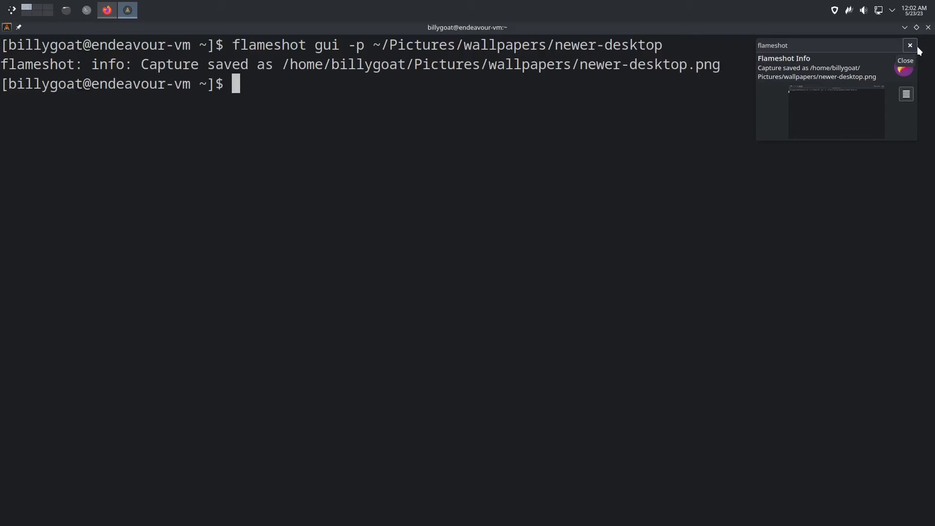
pyautogui.click(916, 47)
pyautogui.hotkey('ctrl', 'l')
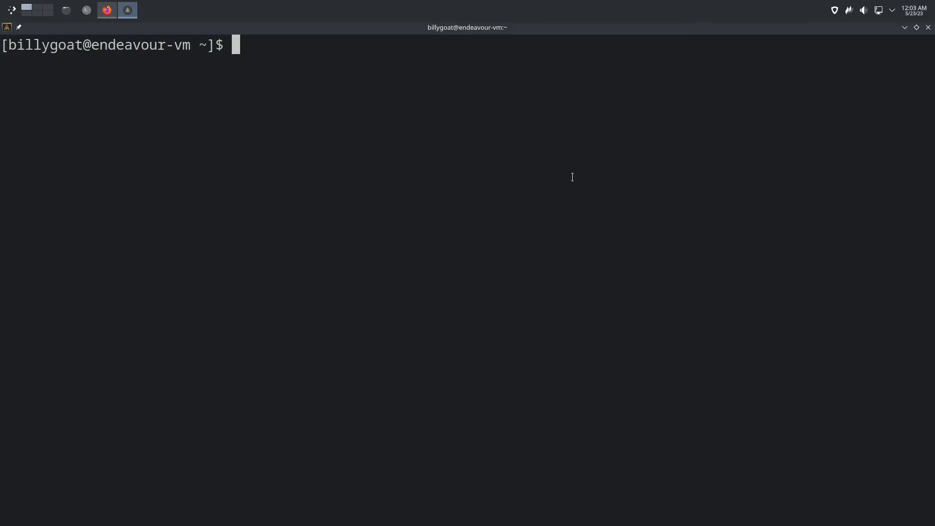
# Step: Run flameshot gui -c -p ~/Pictures/wallpapers/this-hot-shit and accept the capture
pyautogui.write('flameshot ')
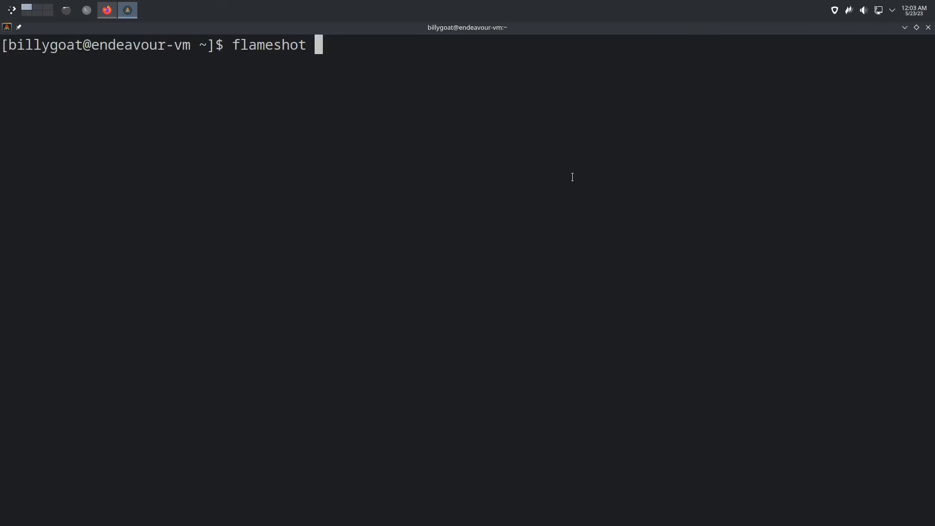
pyautogui.write('gui -c')
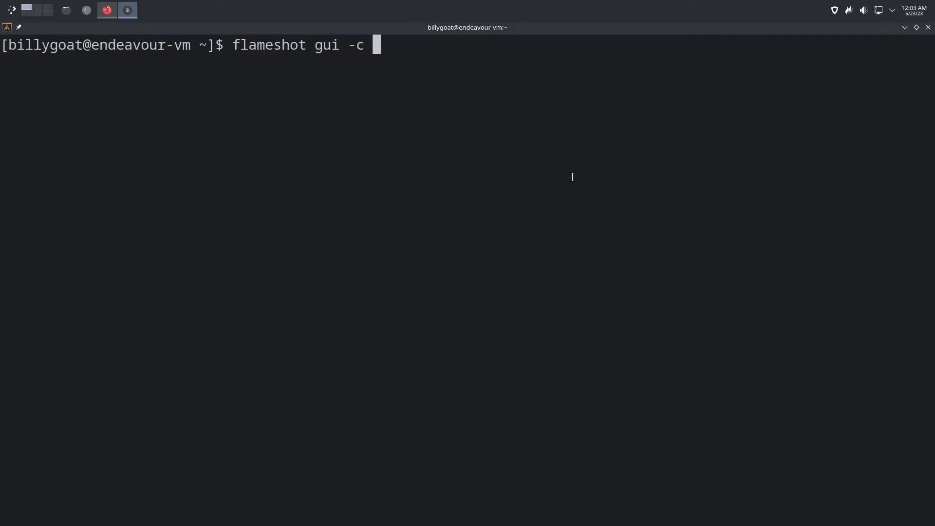
pyautogui.write('-p ~/P')
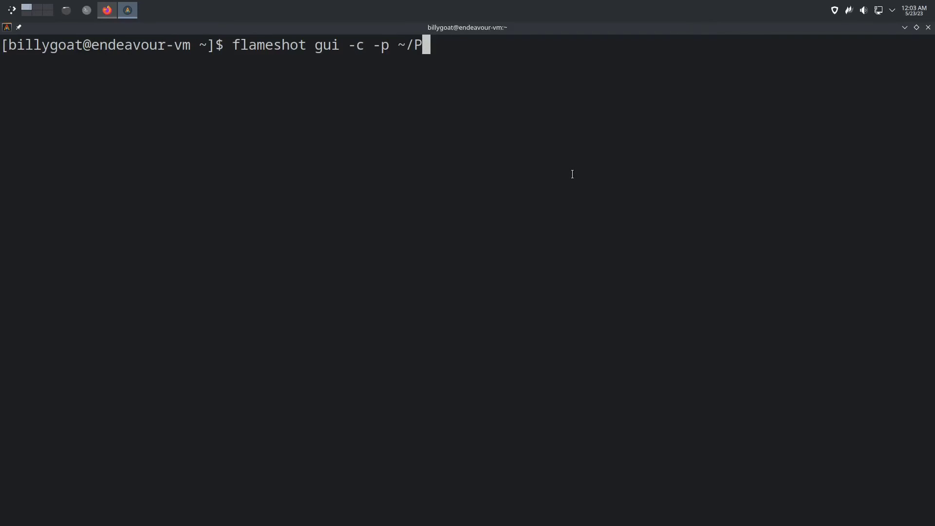
pyautogui.write('ic')
pyautogui.press('Tab')
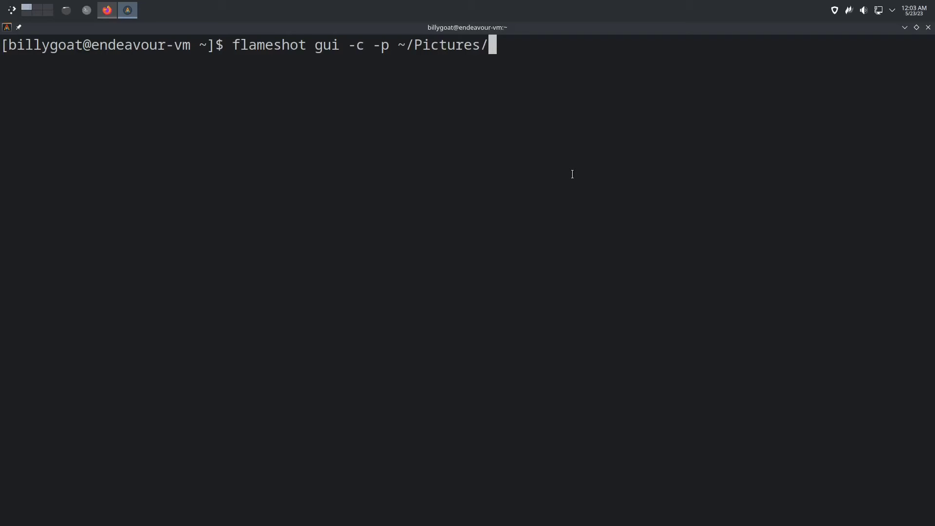
pyautogui.press('Tab')
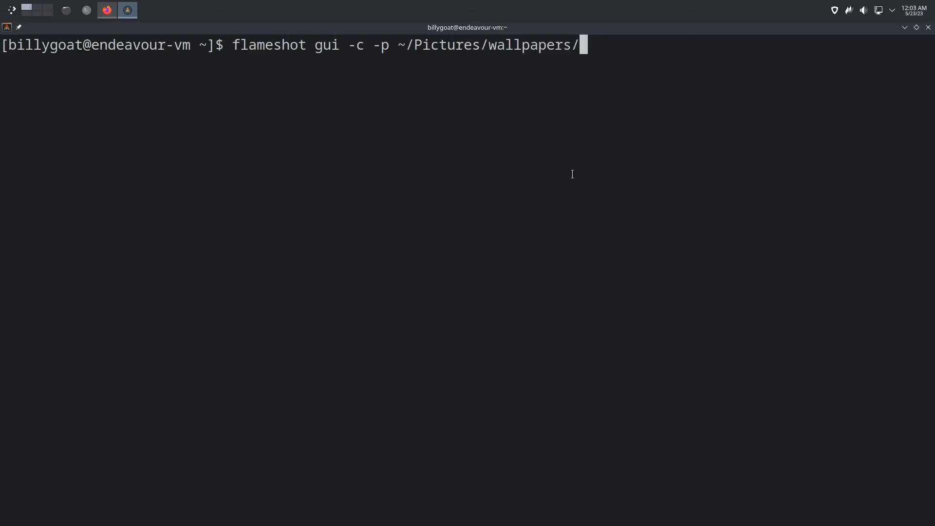
pyautogui.write('this-')
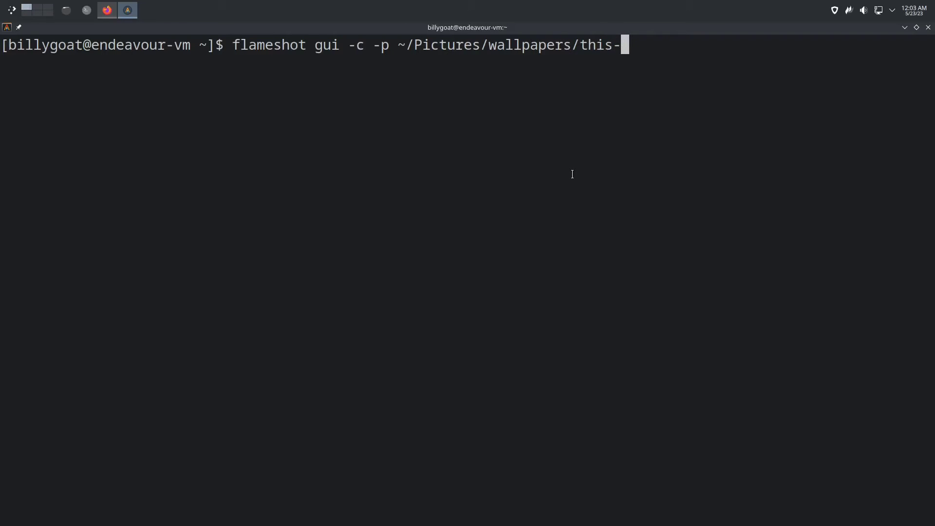
pyautogui.write('hot-shit')
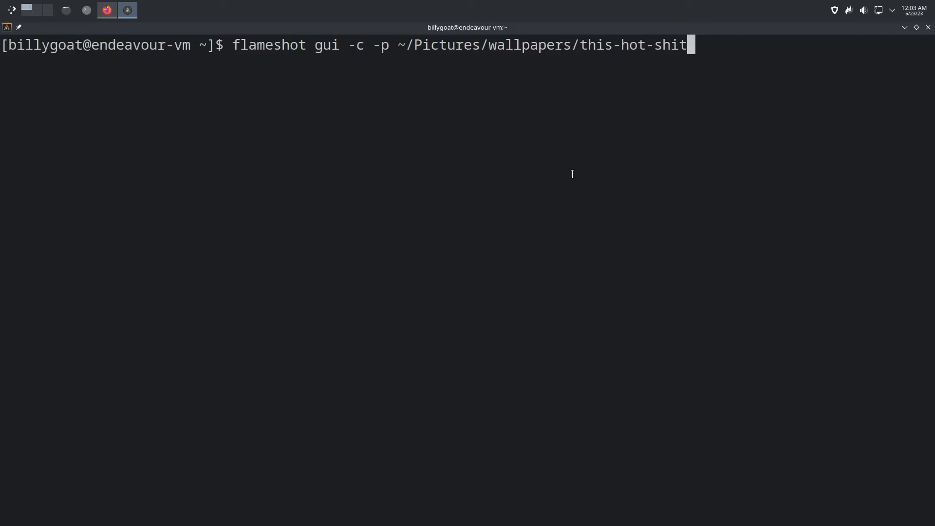
pyautogui.press('Return')
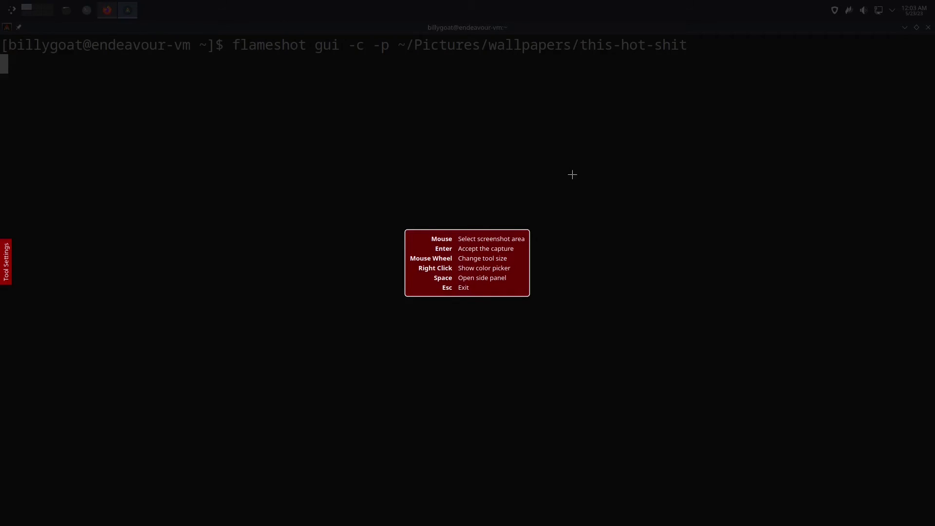
pyautogui.press('Return')
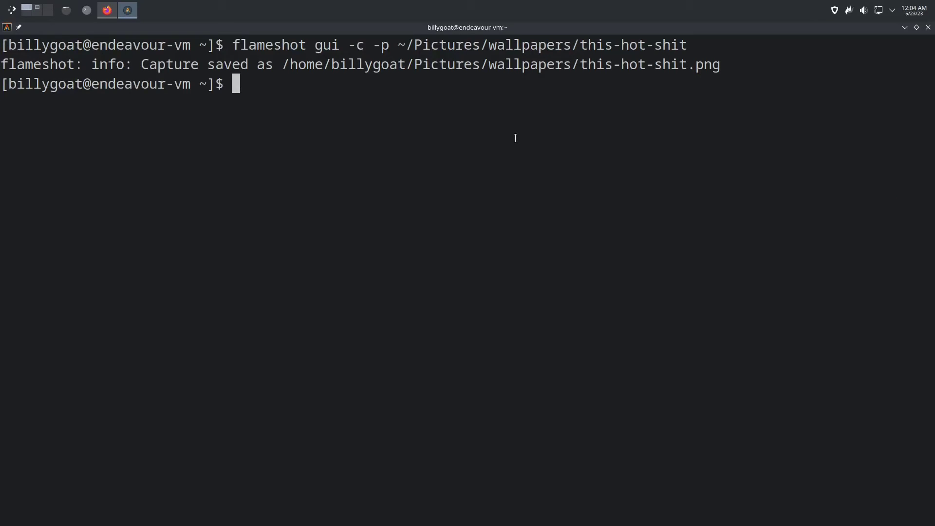
# Step: Close the terminal, load imgur in a new Firefox tab, then close that tab
pyautogui.hotkey('ctrl', 'd')
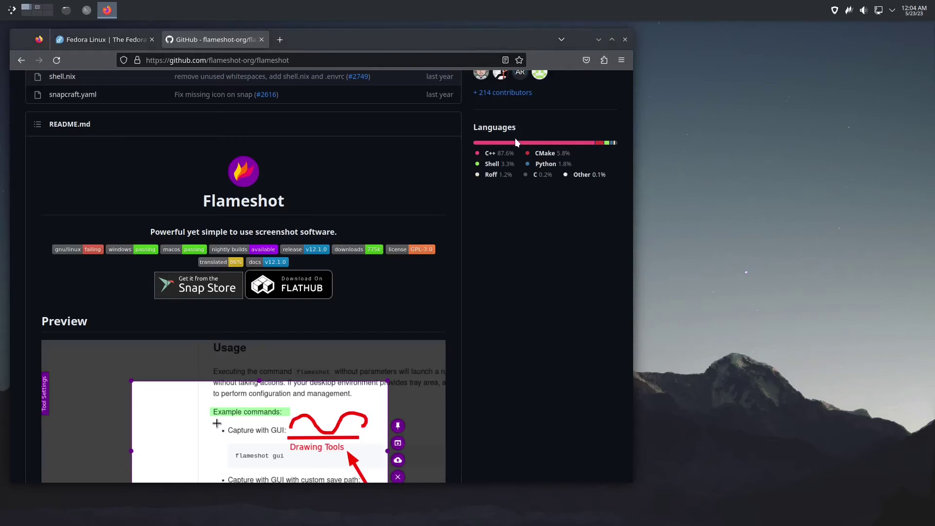
pyautogui.click(281, 39)
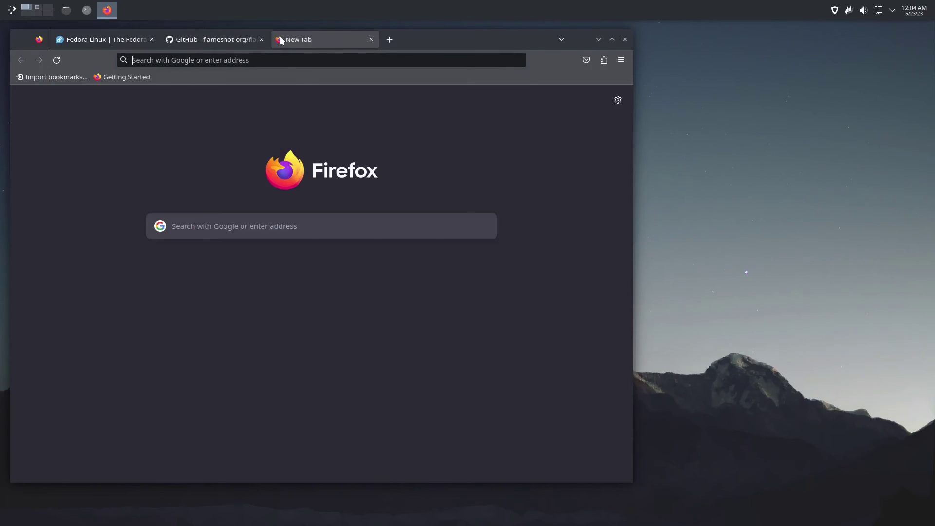
pyautogui.write('imgur')
pyautogui.press('Return')
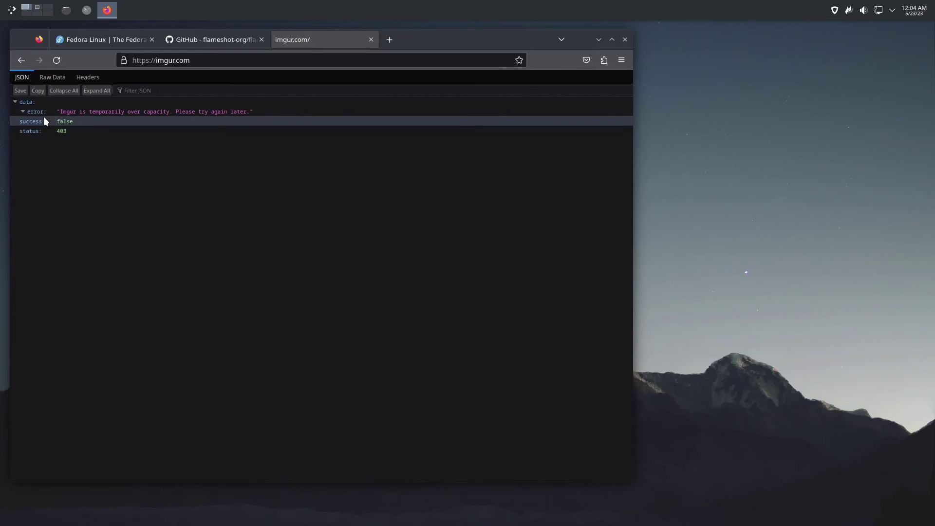
pyautogui.hotkey('ctrl', 'w')
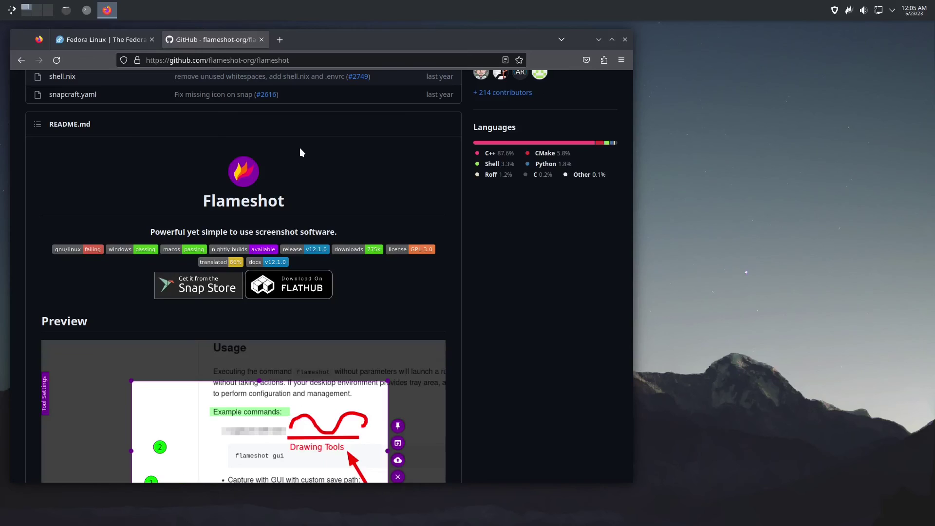
# Step: Quit Firefox, launch LibreOffice Writer via the 'libre wr' launcher search, and paste the captured screenshot
pyautogui.hotkey('ctrl', 'q')
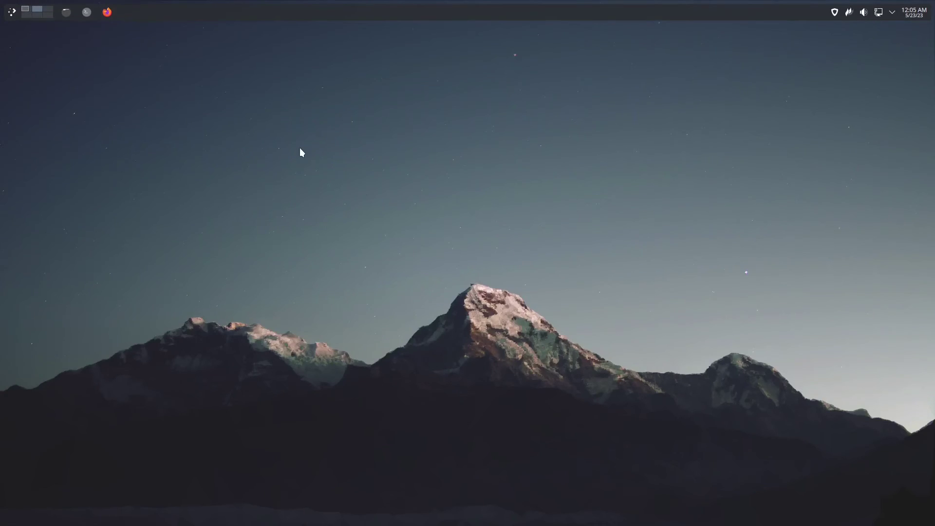
pyautogui.press('super+d')
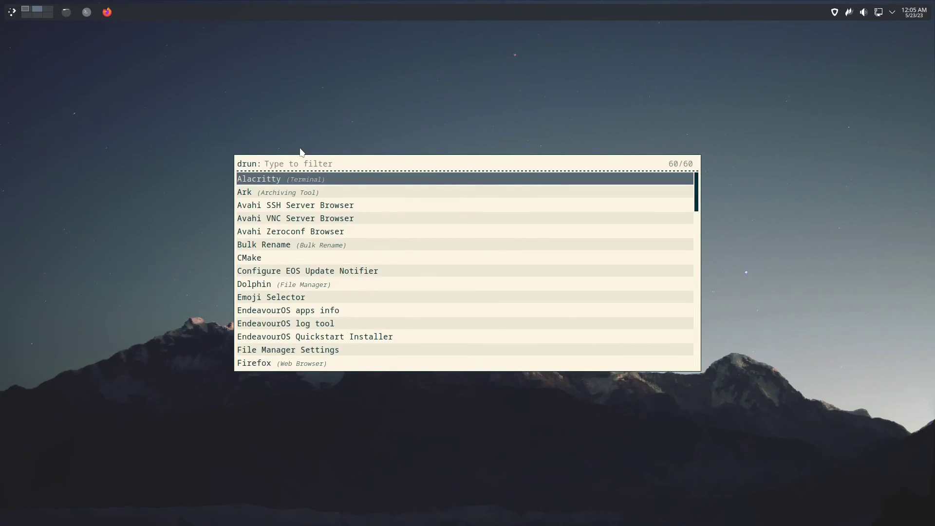
pyautogui.write('Libw')
pyautogui.press('BackSpace')
pyautogui.write('re wr')
pyautogui.press('Return')
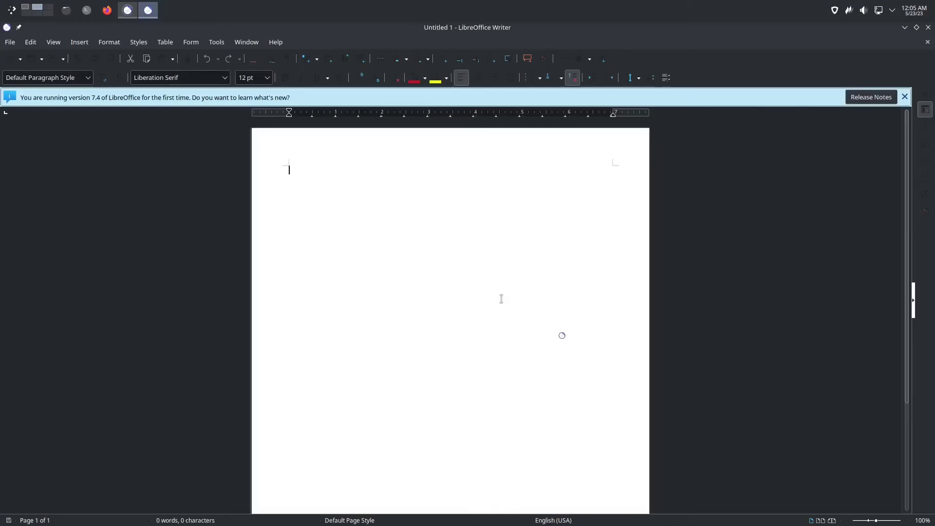
pyautogui.hotkey('ctrl', 'v')
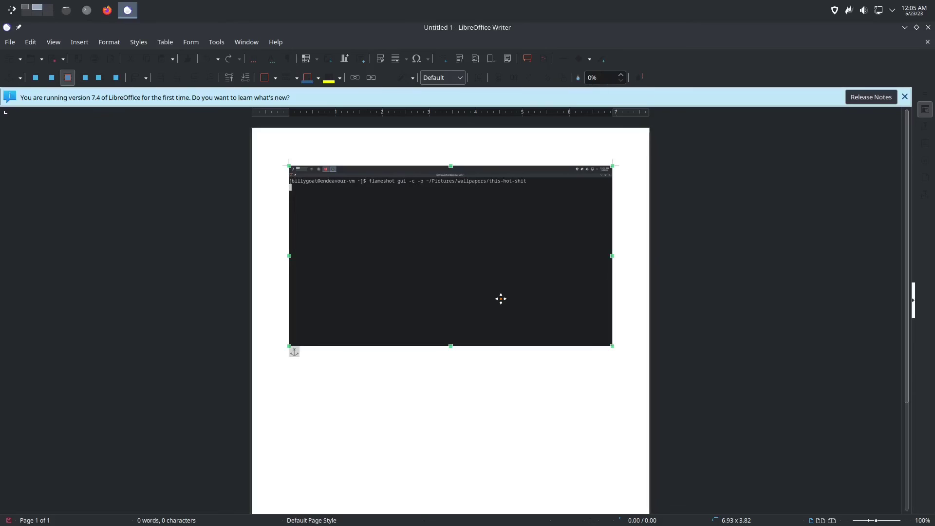
pyautogui.hotkey('alt', 'Tab')
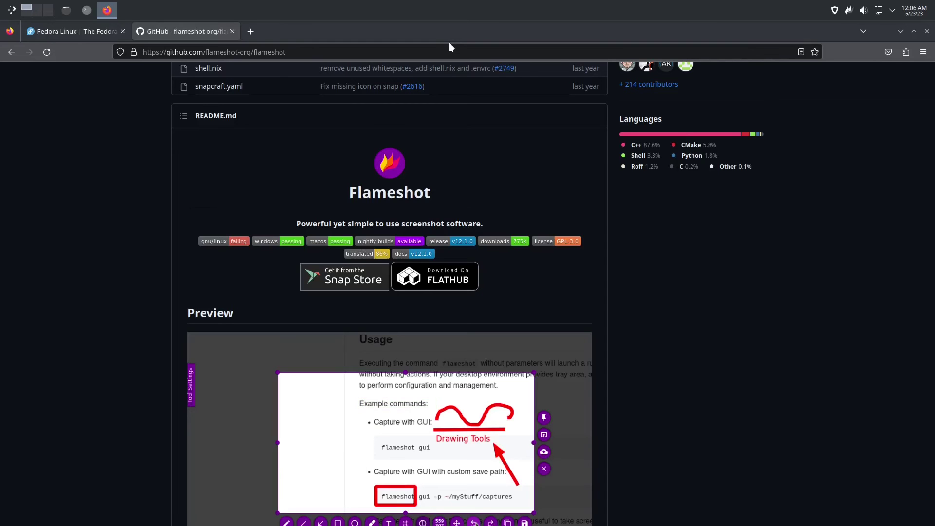